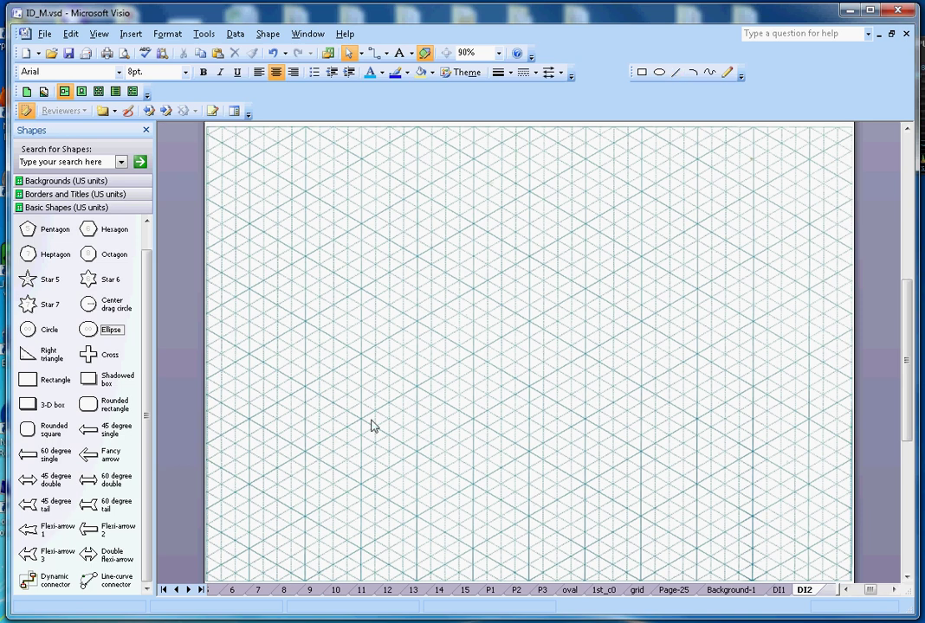
Draw the block's lower-left edge on the isometric grid with the Line Tool.
left_click(675, 72)
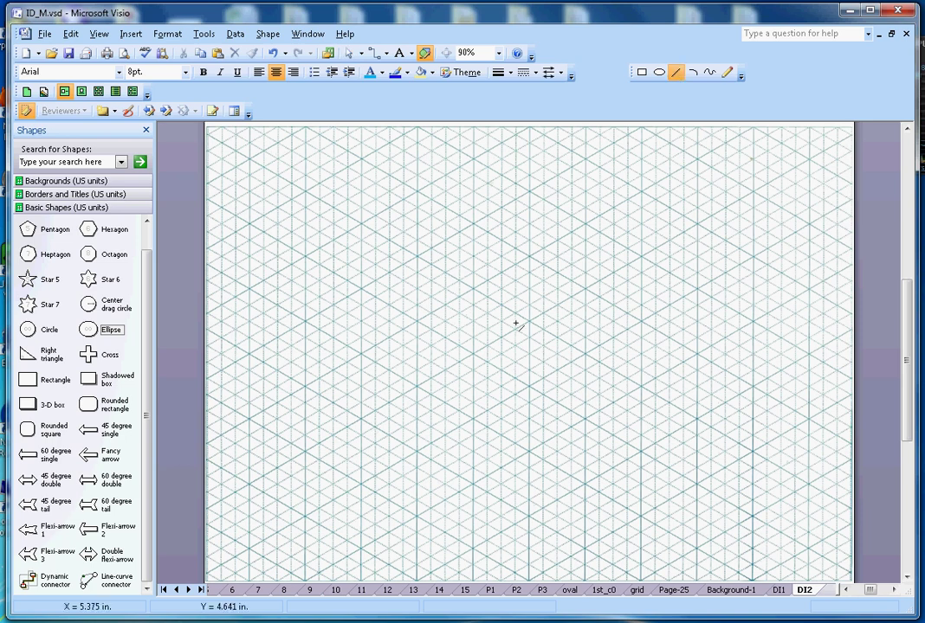
left_click_drag(359, 418, 475, 488)
left_click_drag(475, 488, 472, 484)
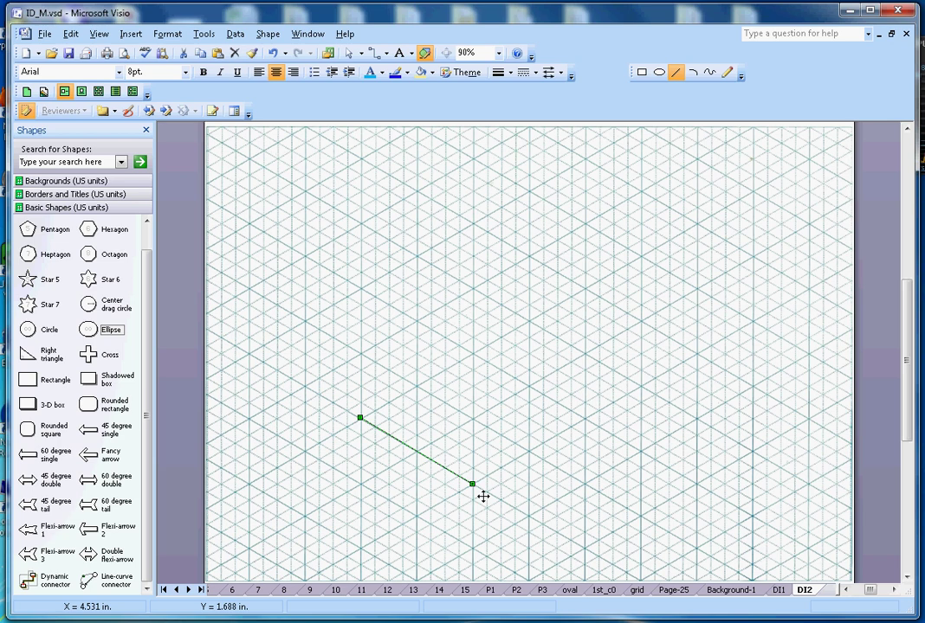
Draw the stepped L-shaped side face outline and close it into a grey-filled face.
mouse_move(472, 483)
left_mouse_down()
mouse_move(700, 356)
mouse_move(709, 176)
mouse_move(707, 237)
left_mouse_up()
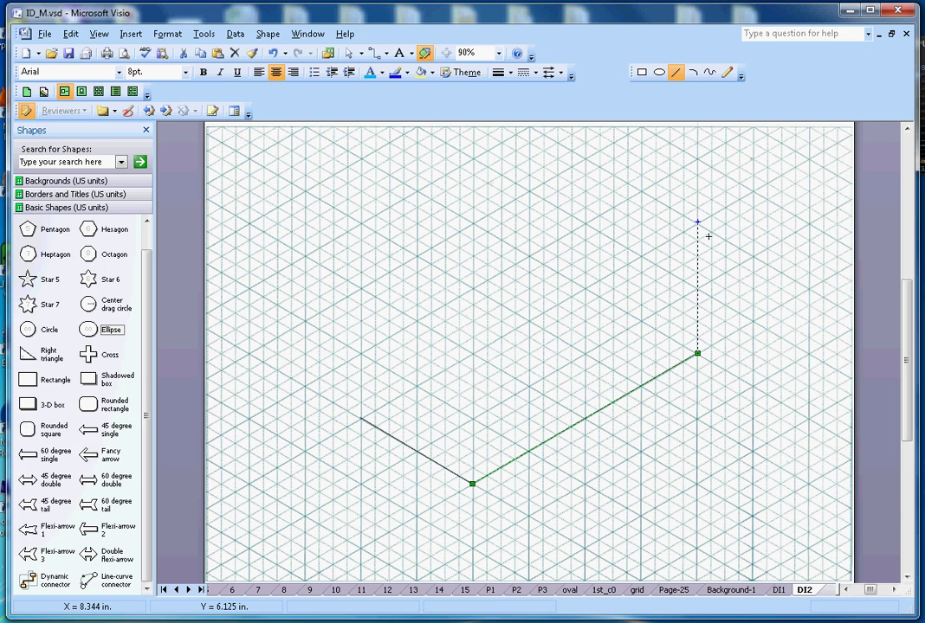
left_click_drag(708, 235, 597, 298)
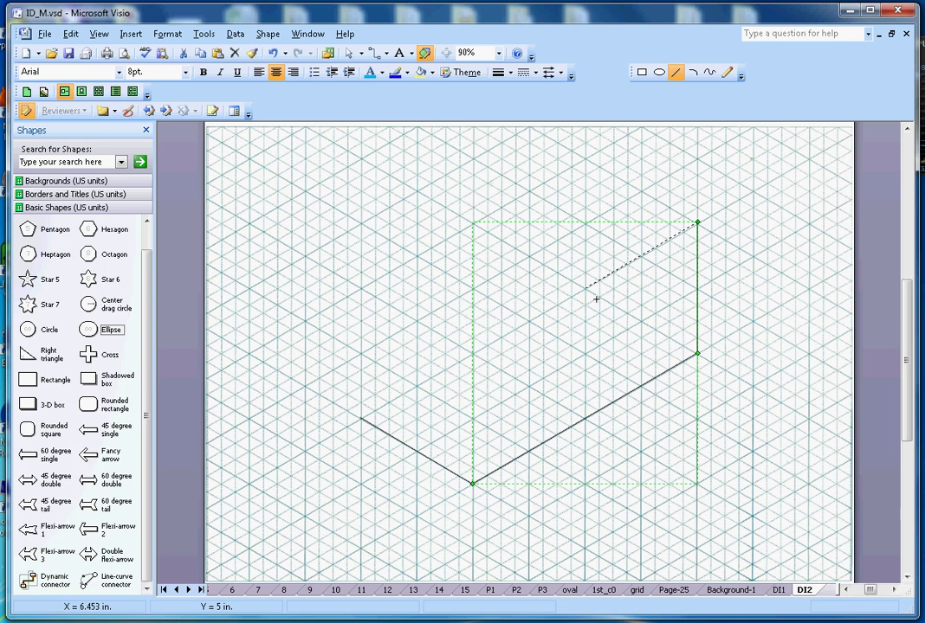
mouse_move(596, 298)
left_mouse_down()
mouse_move(595, 368)
mouse_move(484, 431)
left_mouse_up()
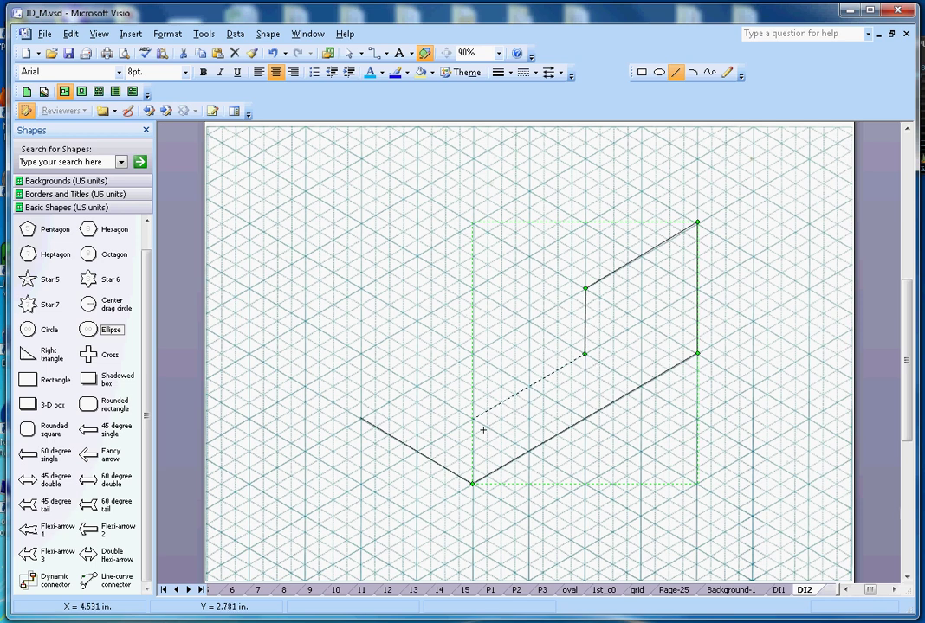
left_click_drag(473, 422, 486, 495)
left_click(482, 498)
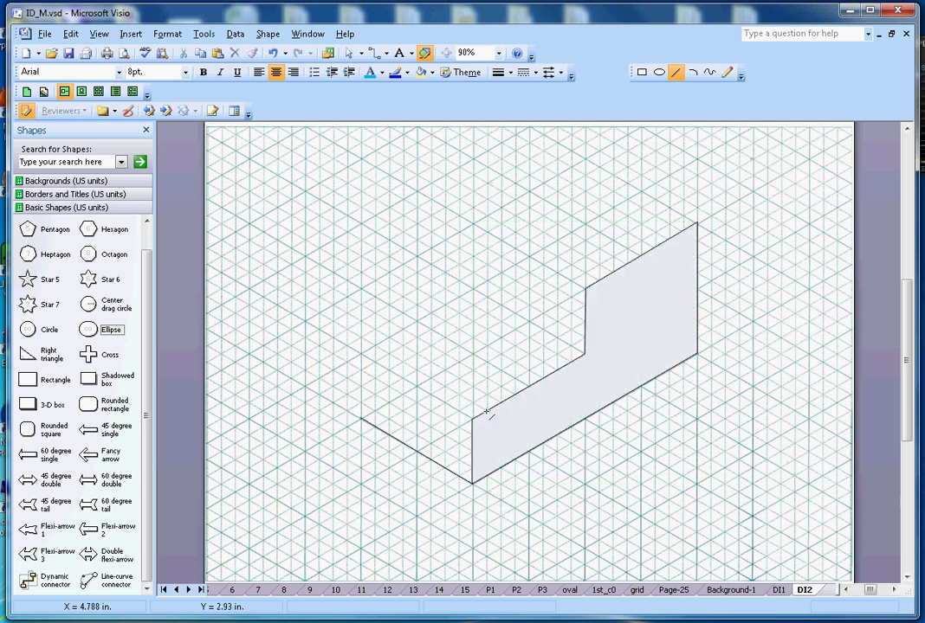
Draw the lower and upper top-face edges and back edges, plus a horizontal line through the block.
mouse_move(474, 420)
left_mouse_down()
mouse_move(360, 353)
mouse_move(370, 428)
left_mouse_up()
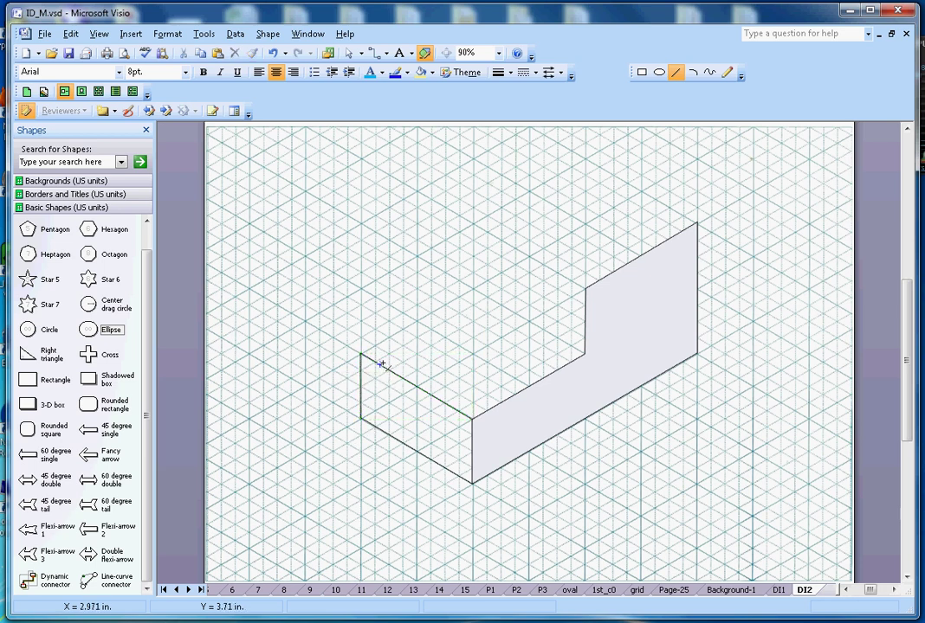
mouse_move(362, 355)
left_mouse_down()
mouse_move(473, 287)
mouse_move(584, 353)
left_mouse_up()
mouse_move(473, 288)
left_mouse_down()
mouse_move(473, 223)
mouse_move(585, 288)
left_mouse_up()
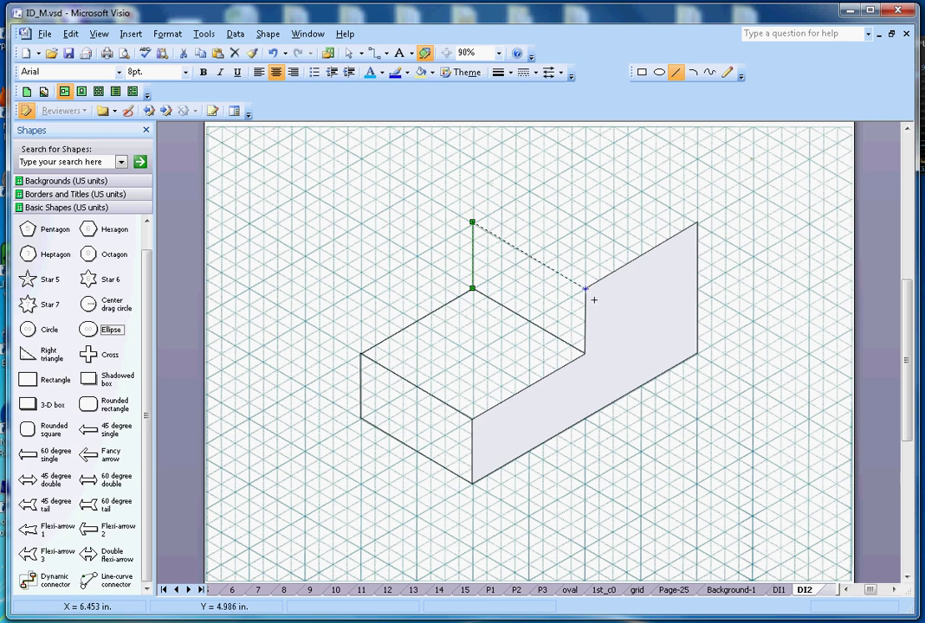
left_click_drag(473, 222, 548, 191)
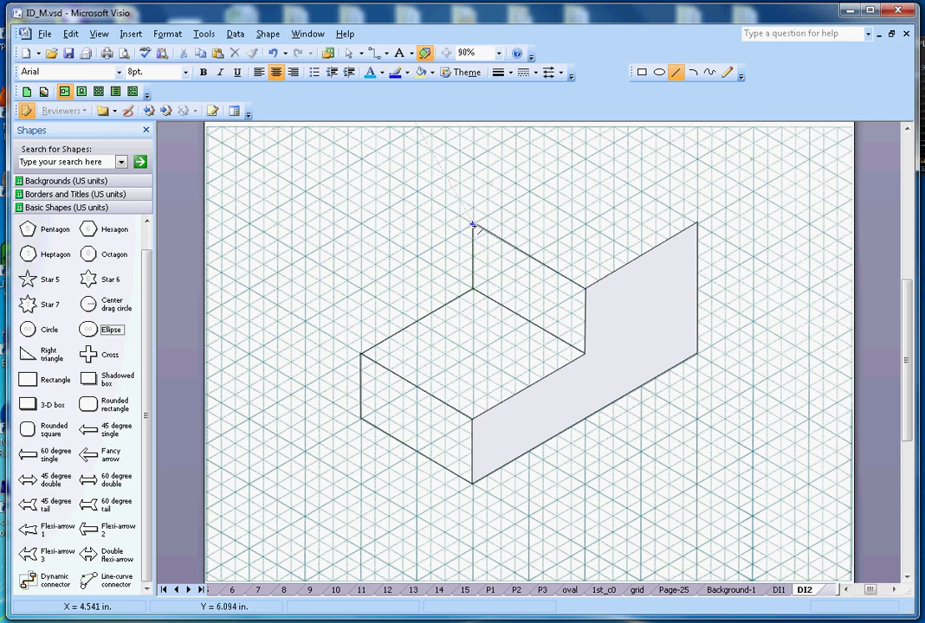
mouse_move(548, 191)
left_mouse_down()
mouse_move(587, 159)
mouse_move(707, 233)
left_mouse_up()
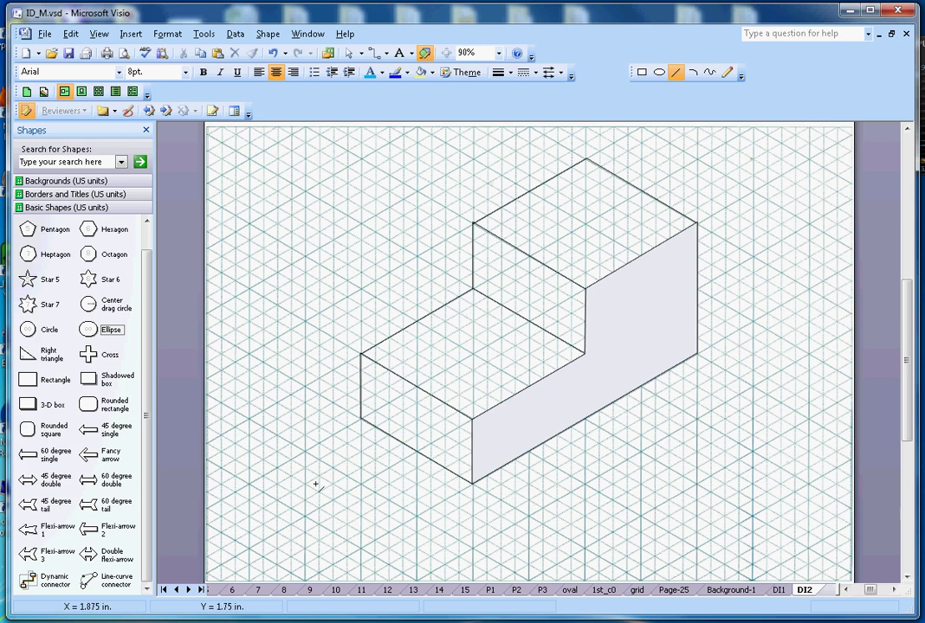
mouse_move(305, 476)
left_mouse_down()
mouse_move(489, 492)
mouse_move(647, 477)
left_mouse_up()
Align the baseline with the block's bottom corner and draw an arc to its bottom edge.
left_click(347, 55)
left_click_drag(551, 485, 553, 495)
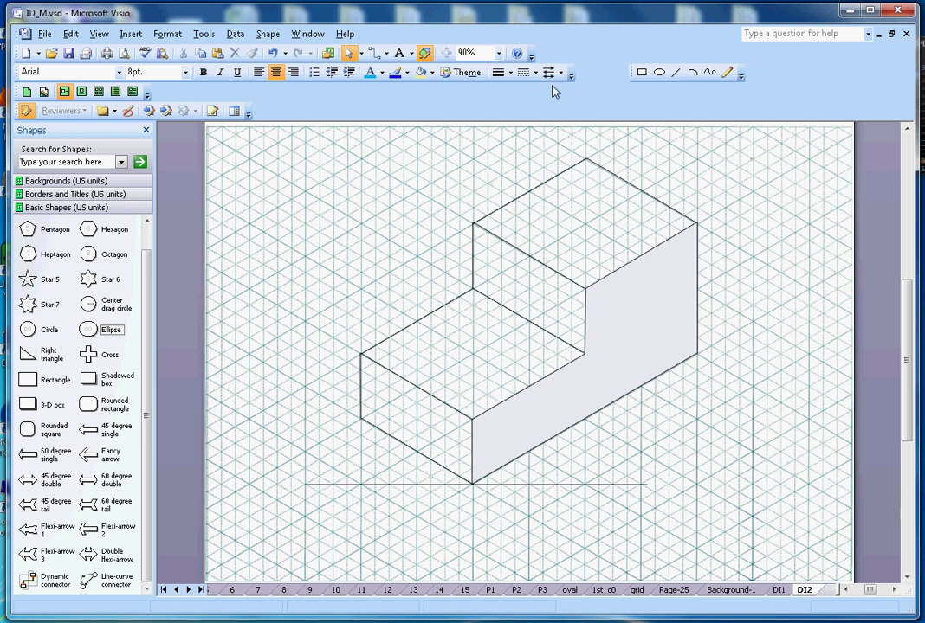
left_click(692, 72)
left_click_drag(557, 439, 572, 485)
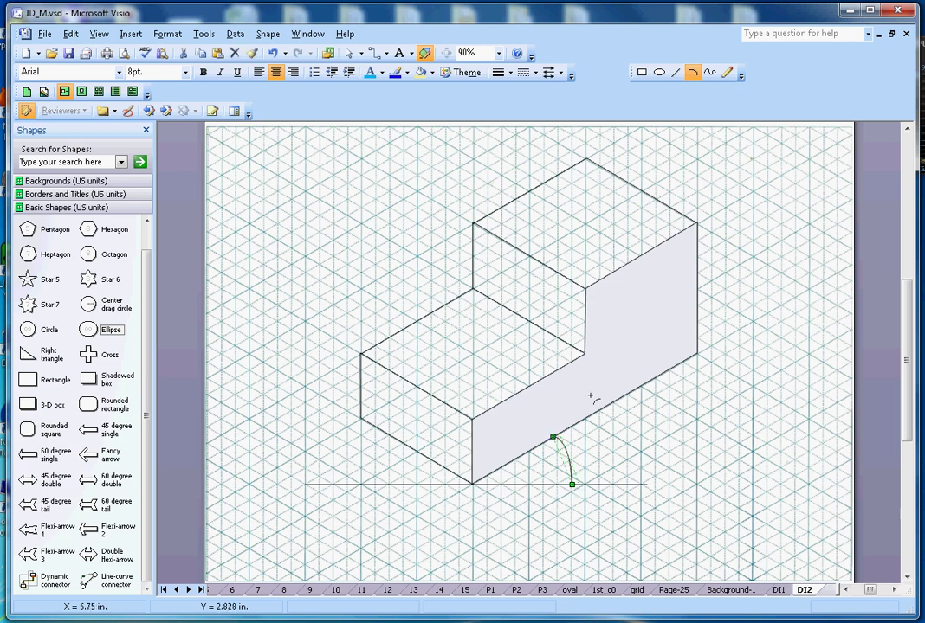
Label the angle arc with 30.
left_click(399, 53)
left_click(564, 455)
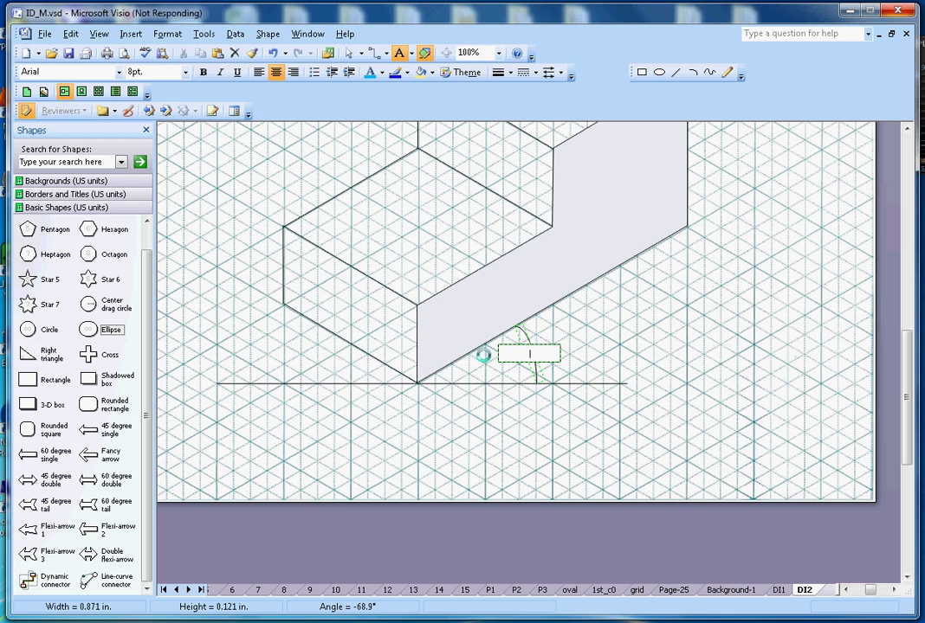
type("30")
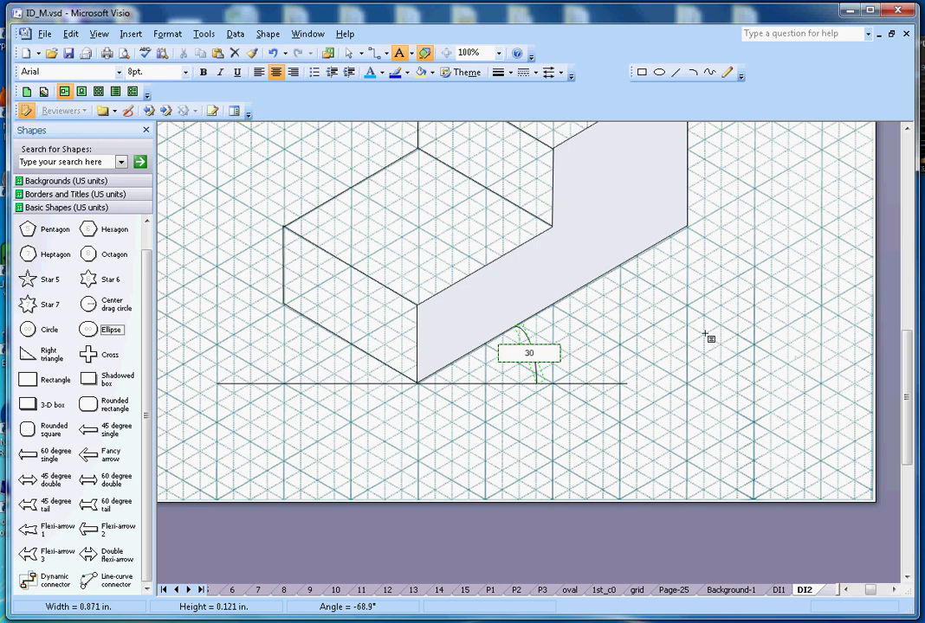
scroll(708, 334, "down", 1, "ctrl")
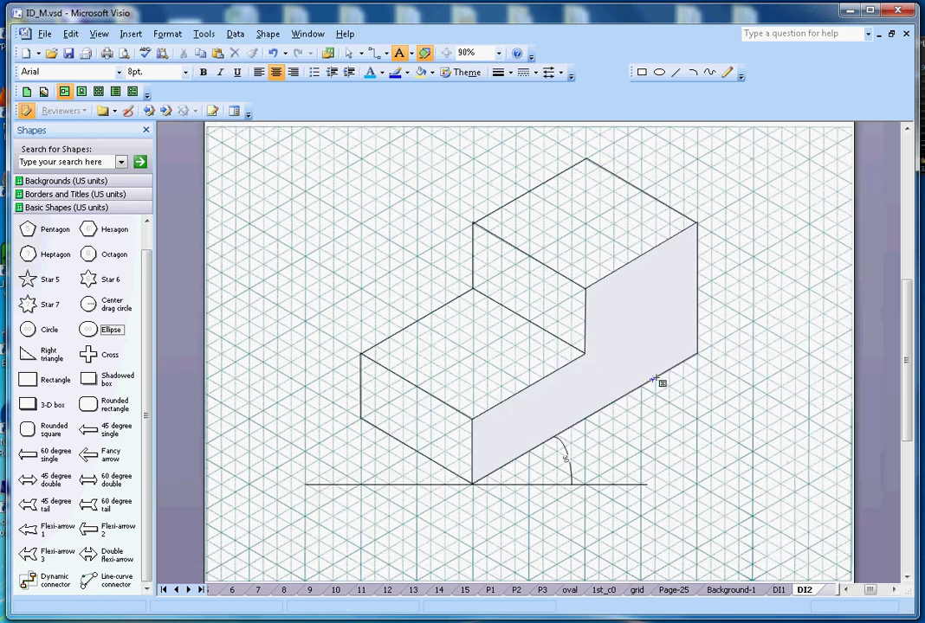
Draw the square pocket's diamond outline on the block's lower top face.
left_click(352, 54)
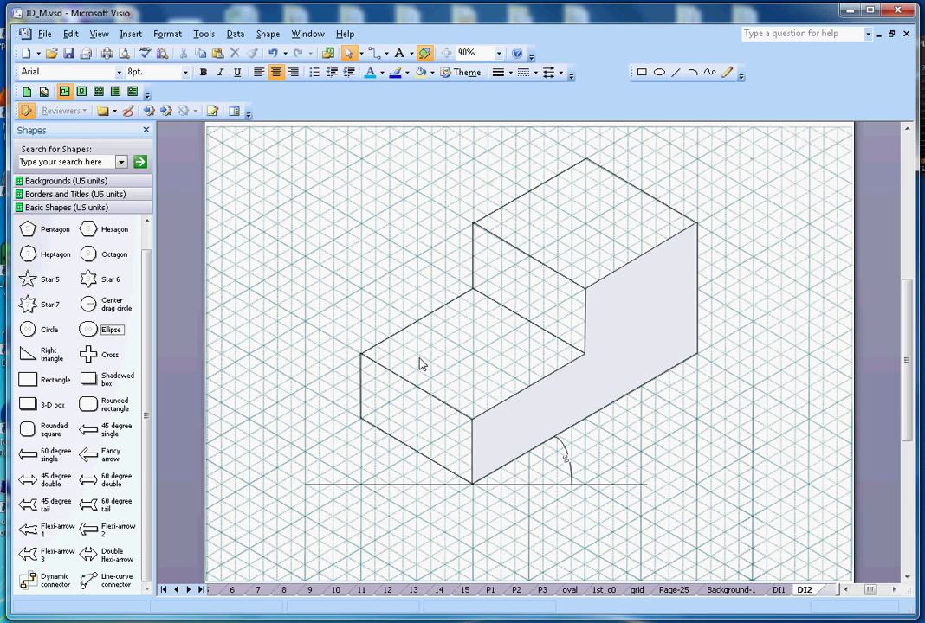
left_click(675, 72)
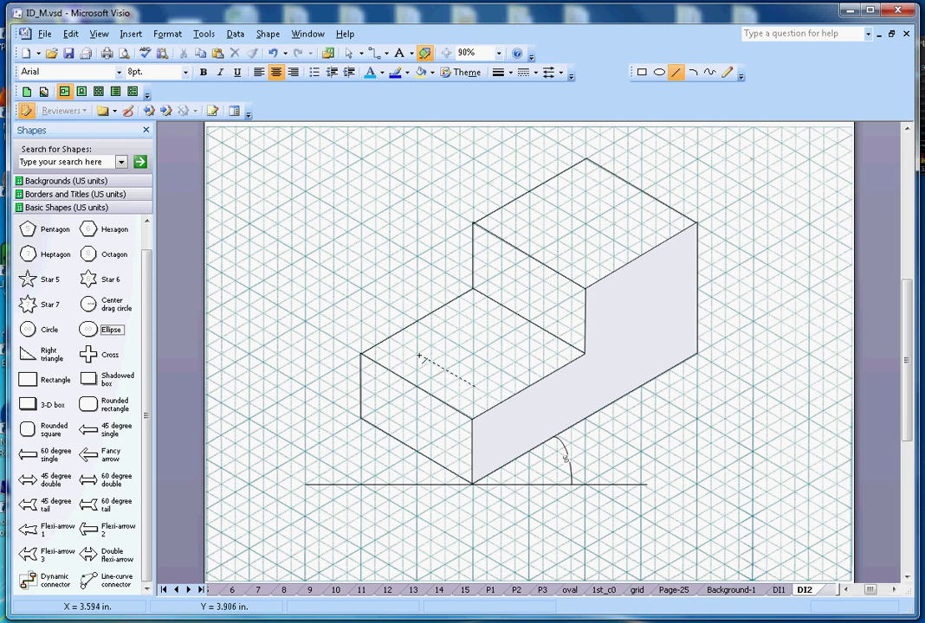
left_click_drag(419, 355, 474, 386)
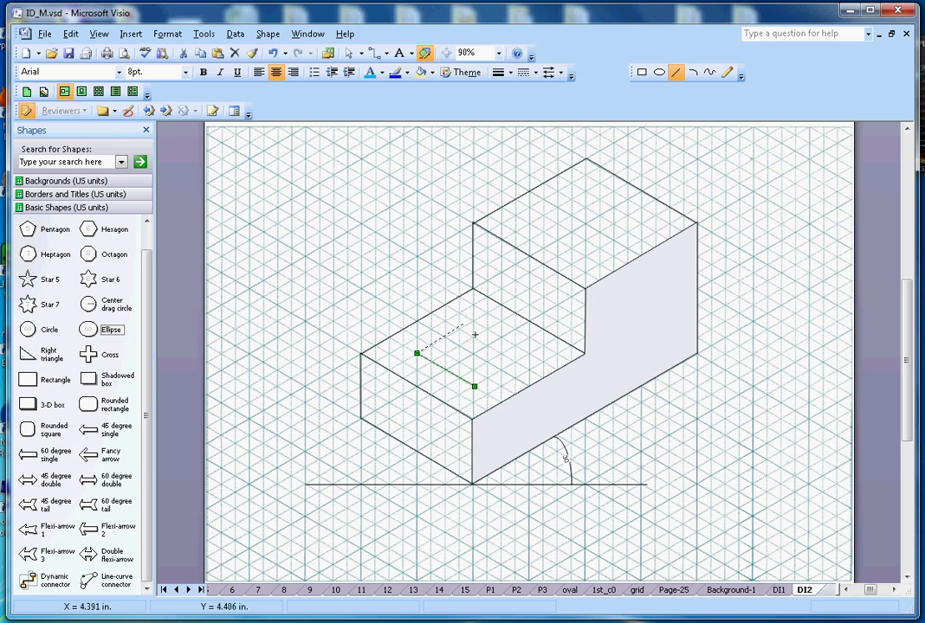
mouse_move(474, 386)
left_mouse_down()
mouse_move(472, 321)
mouse_move(542, 364)
mouse_move(531, 353)
mouse_move(475, 386)
left_mouse_up()
left_click(325, 355)
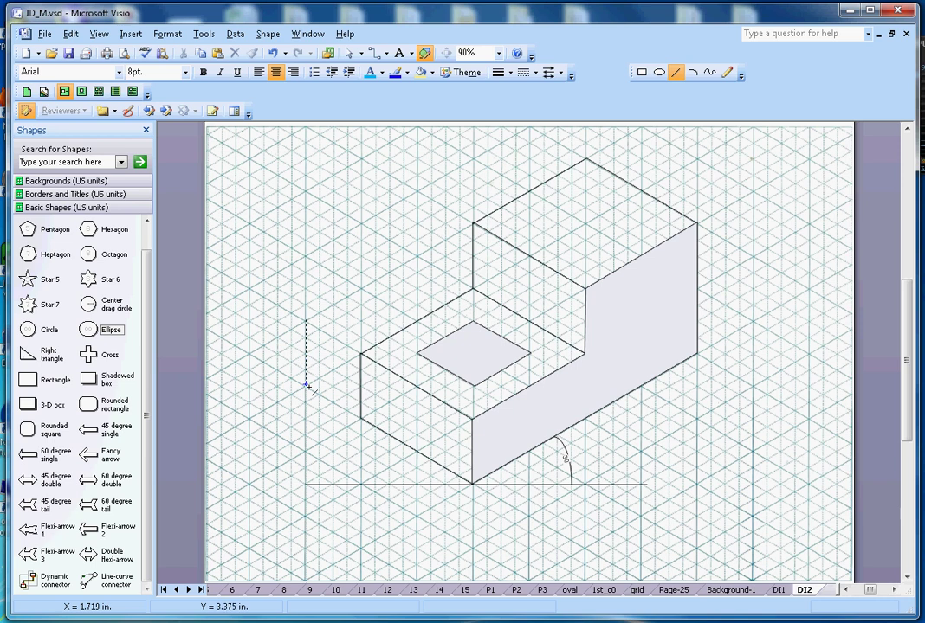
Add a vertical depth edge and move it inside the pocket.
left_click_drag(306, 386, 474, 370)
key("ctrl+1")
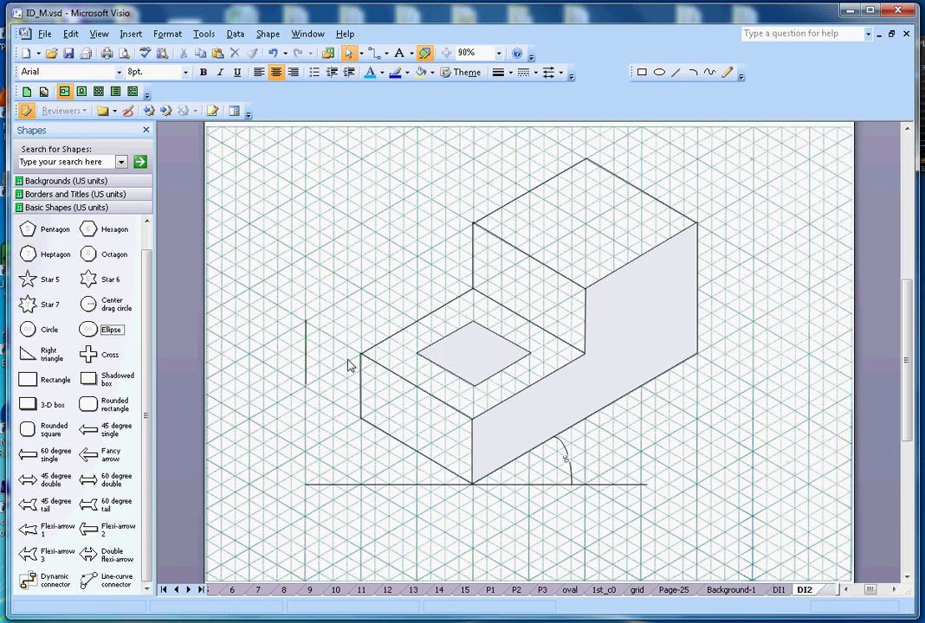
left_click_drag(306, 361, 485, 366)
key("Escape")
Set the pocket diamond's fill to No Fill.
left_click(514, 362)
left_click(433, 74)
left_click(481, 111)
left_click(450, 127)
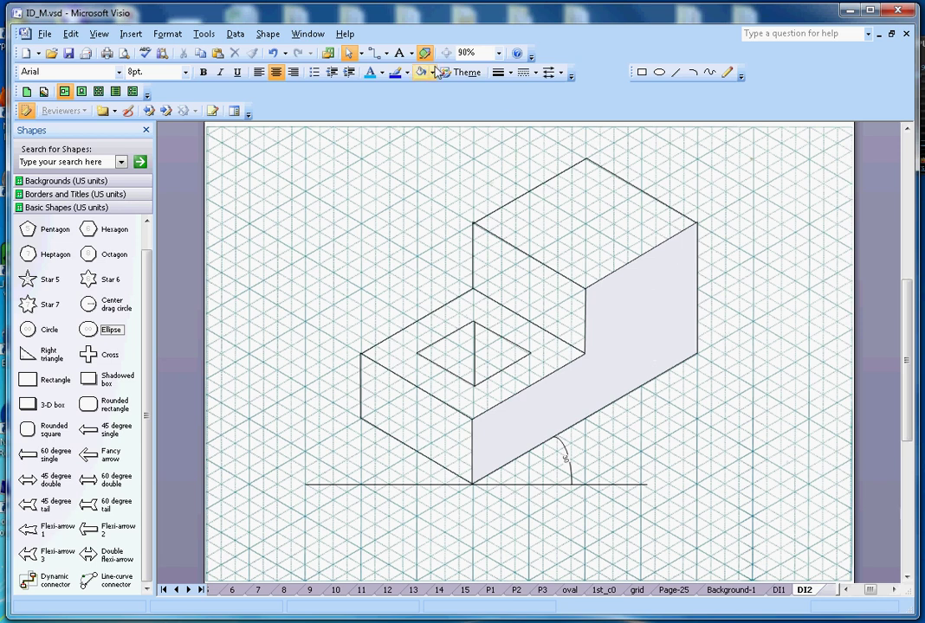
Zoom to 150% and draw a small grey isometric parallelogram right of the block.
left_click(498, 53)
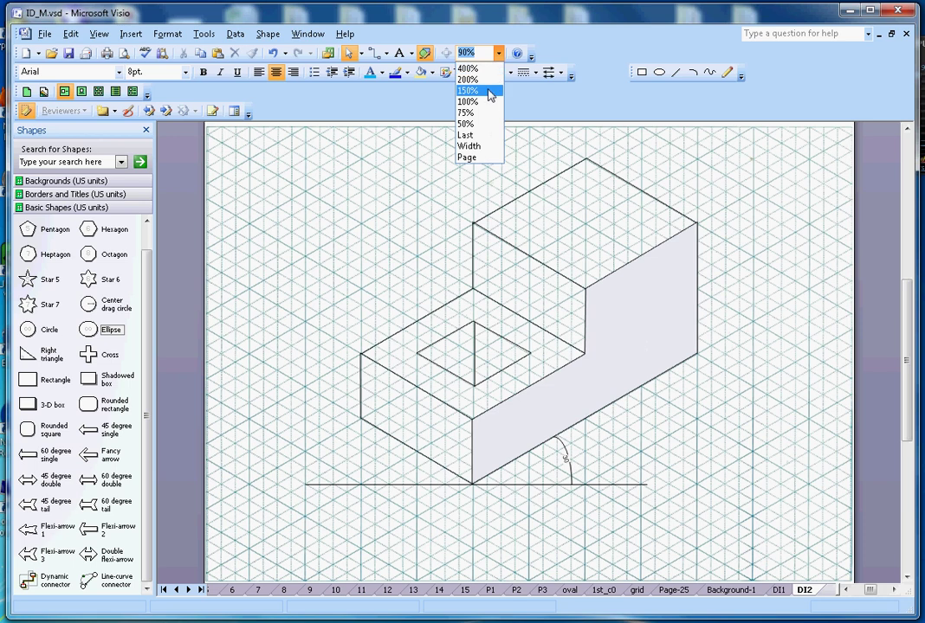
left_click(490, 91)
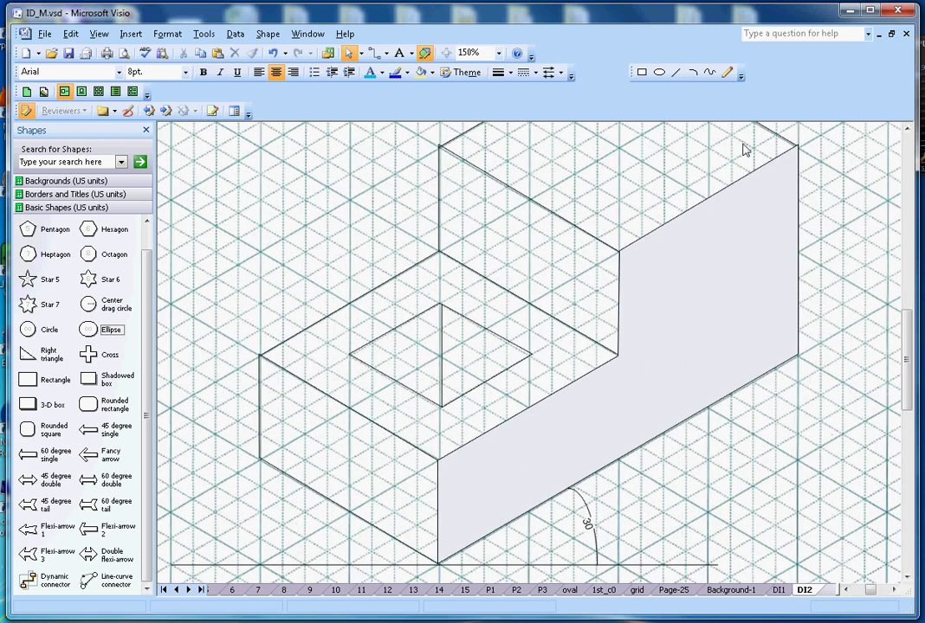
left_click(677, 75)
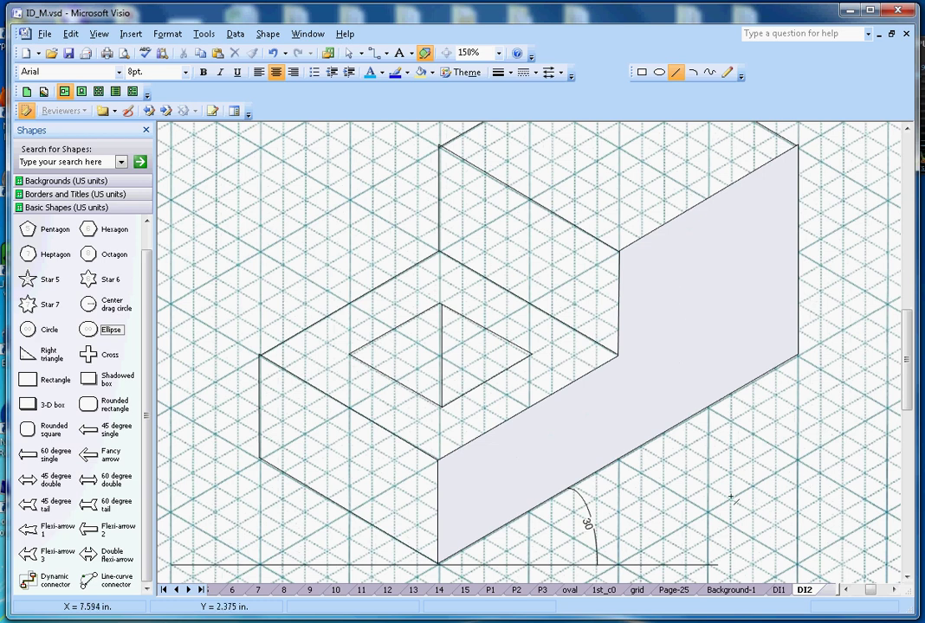
left_click_drag(903, 403, 903, 418)
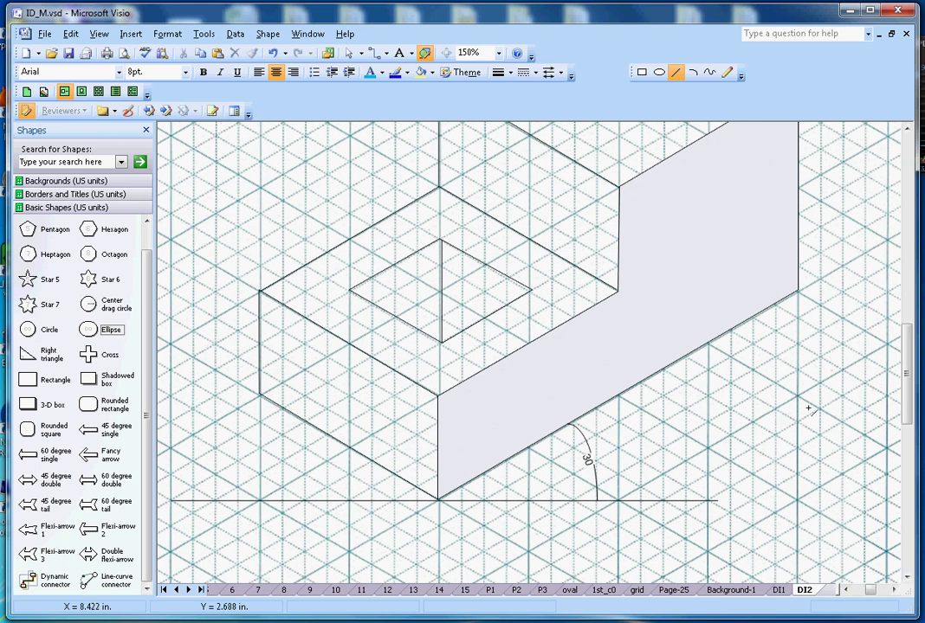
left_click_drag(873, 591, 743, 433)
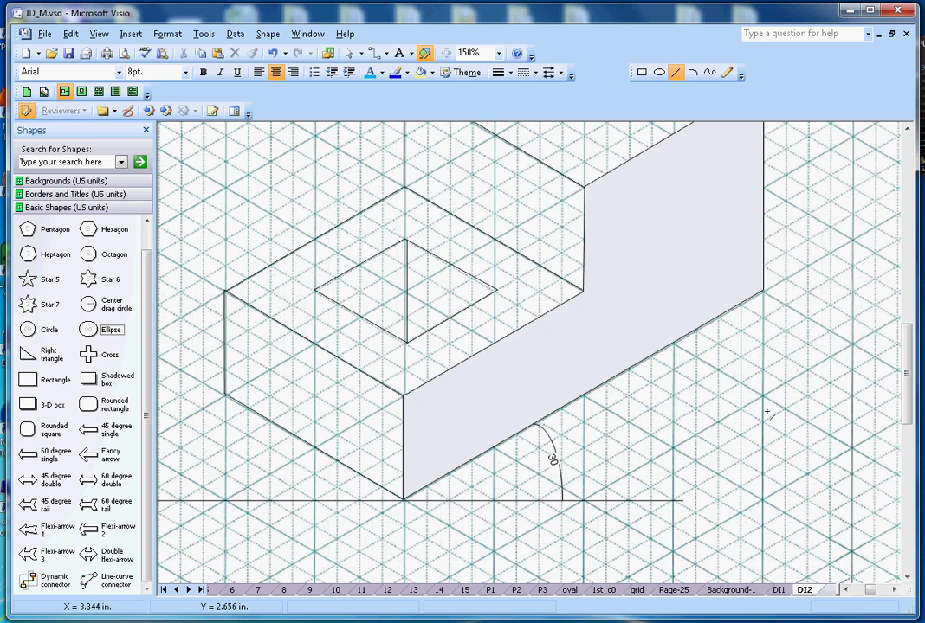
left_click_drag(762, 395, 844, 358)
mouse_move(854, 346)
left_mouse_down()
mouse_move(864, 463)
mouse_move(773, 512)
mouse_move(771, 409)
left_mouse_up()
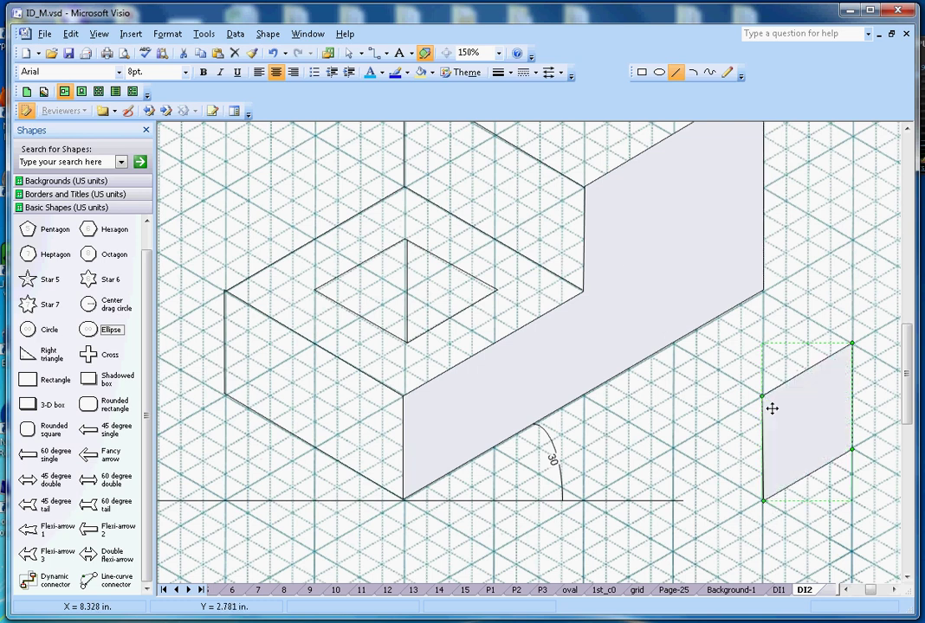
Move the parallelogram onto the tall section's side face.
left_click(349, 54)
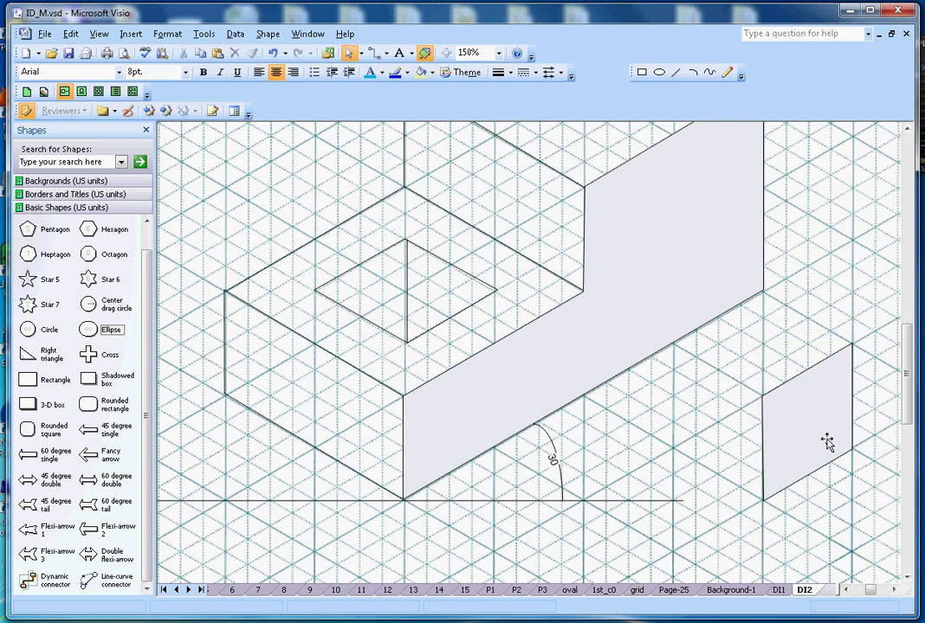
mouse_move(826, 442)
left_mouse_down()
mouse_move(752, 347)
mouse_move(702, 252)
left_mouse_up()
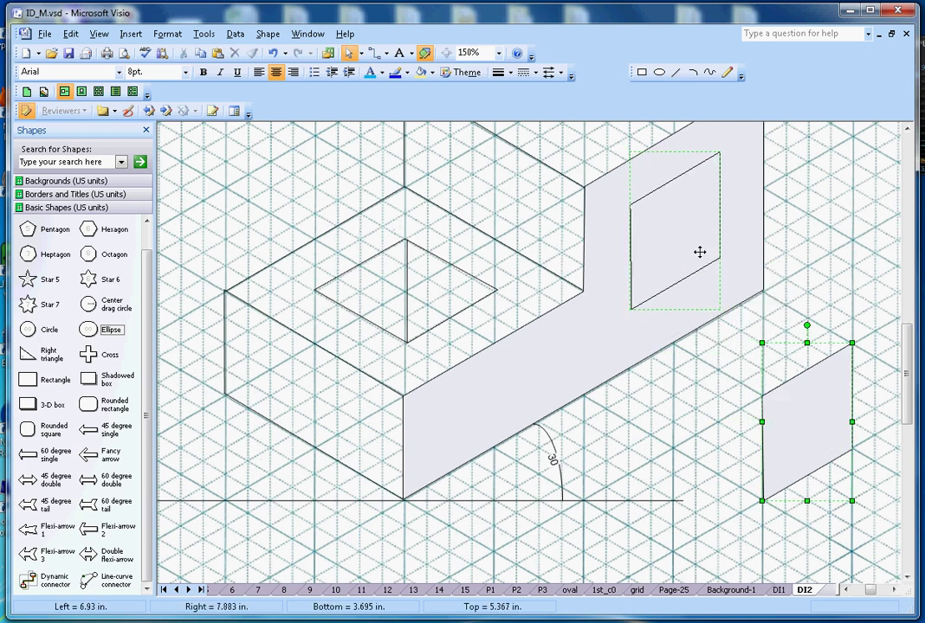
left_click_drag(701, 252, 701, 252)
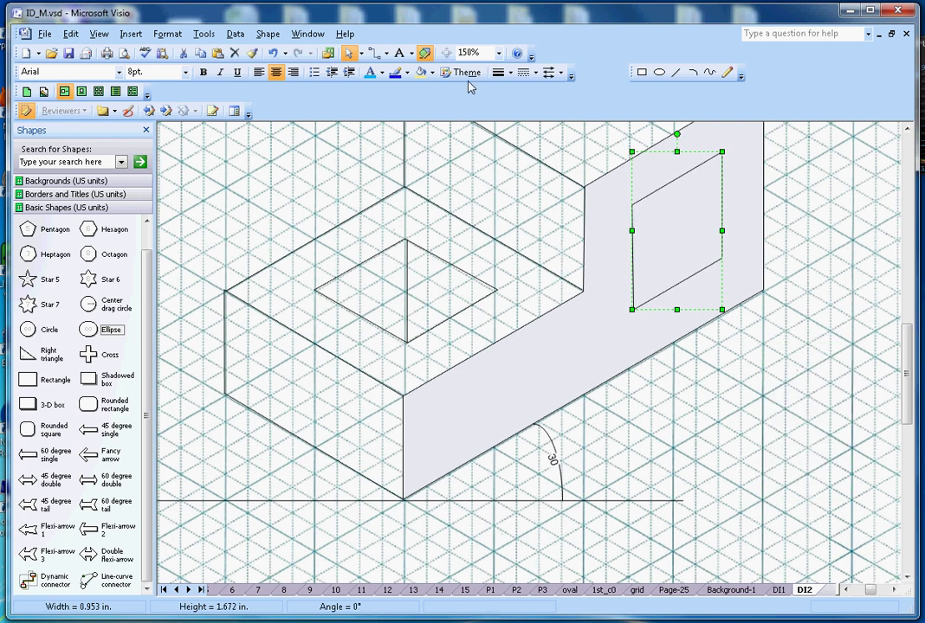
Set the parallelogram's fill to No Fill so it reads as an opening.
left_click(431, 72)
left_click(442, 109)
left_click(690, 263)
key("Escape")
left_click(709, 210)
left_click(431, 73)
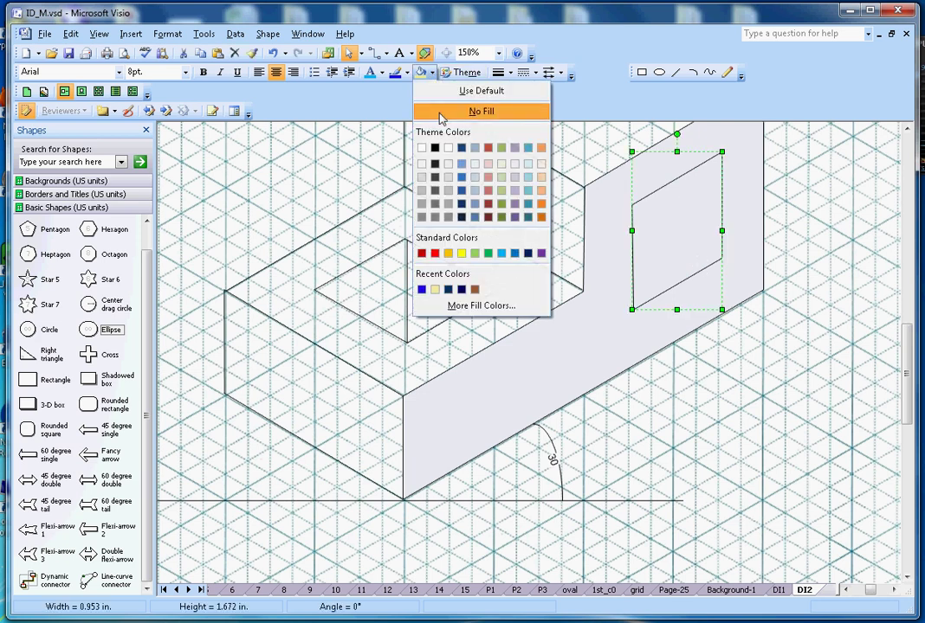
left_click(433, 111)
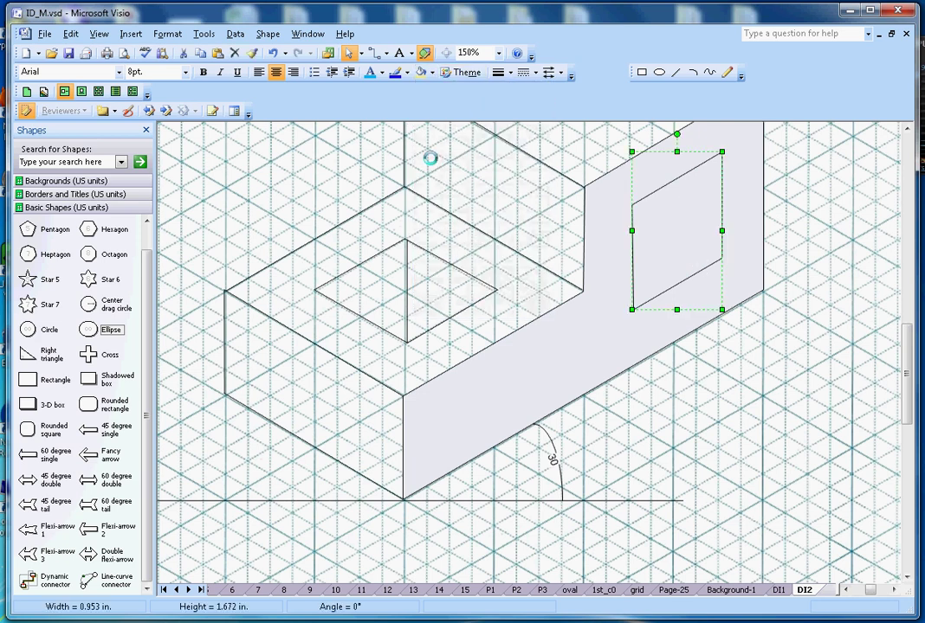
left_click(788, 253)
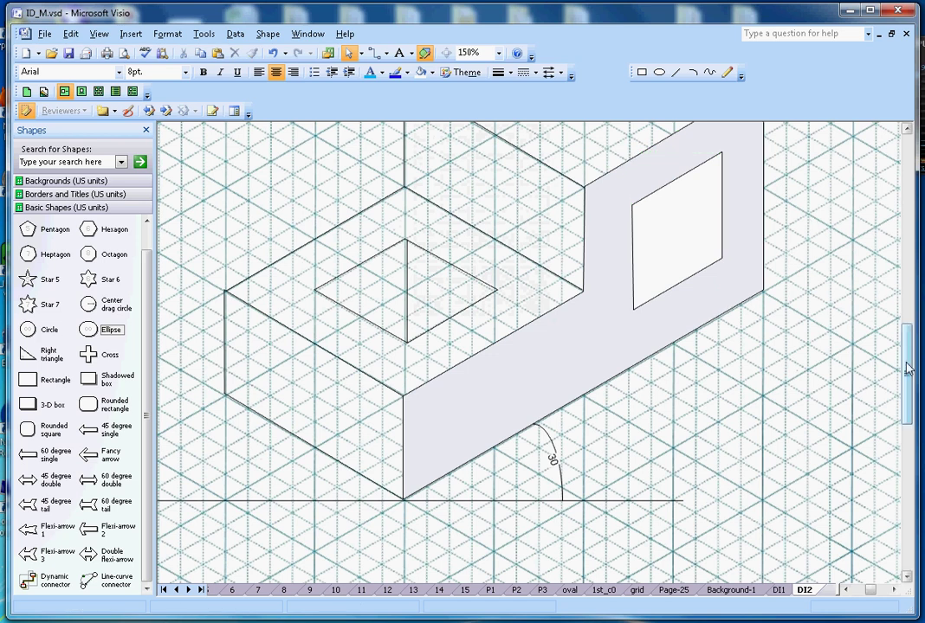
Draw two connected lines inside the opening, from its top edge to the right corner and across.
left_click_drag(909, 368, 909, 350)
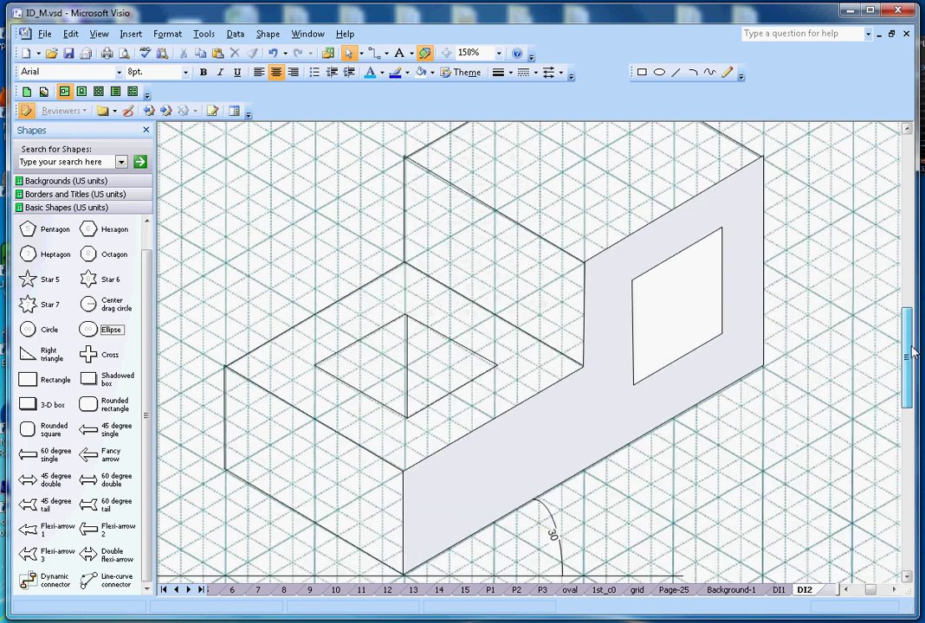
key("ctrl+6")
left_click_drag(719, 331, 673, 257)
left_click_drag(719, 333, 644, 341)
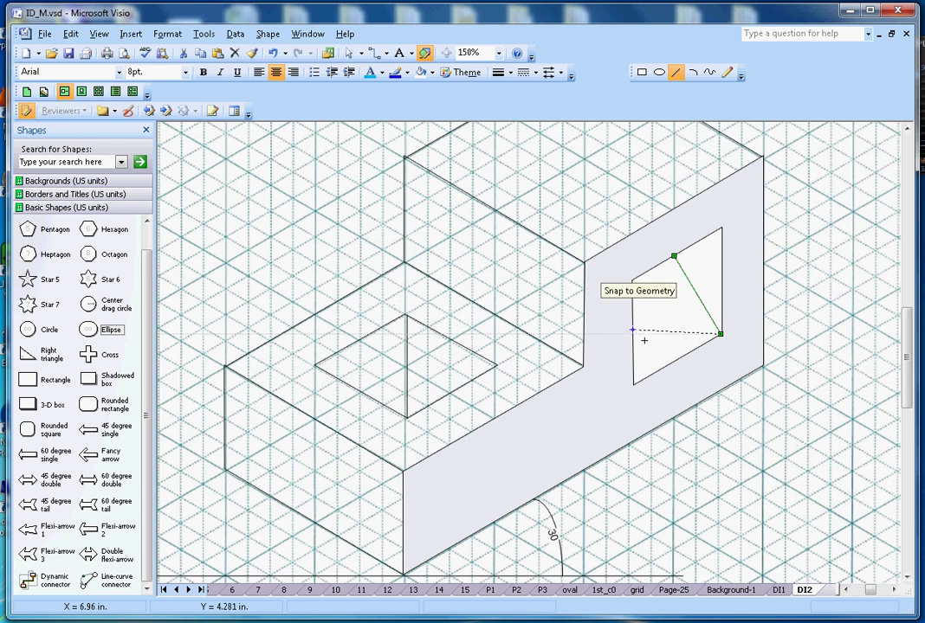
left_click_drag(644, 341, 645, 341)
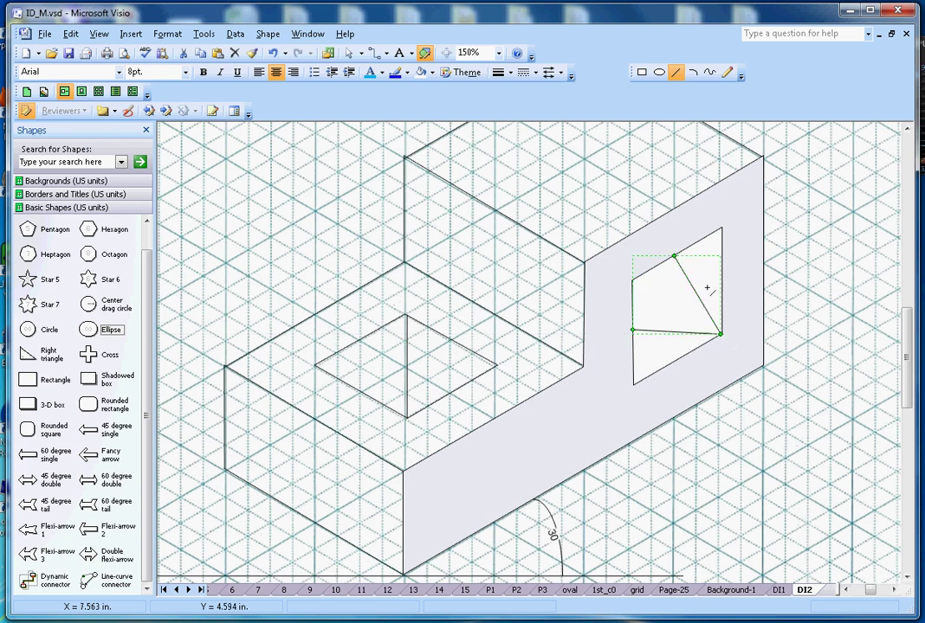
Undo the construction lines inside the opening.
left_click(71, 34)
left_click(96, 50)
left_click(71, 34)
left_click(86, 52)
Move the parallelogram off the block onto empty grid at the lower right.
left_click(348, 53)
left_click(703, 266)
mouse_move(703, 279)
left_mouse_down()
mouse_move(748, 466)
mouse_move(818, 446)
mouse_move(836, 473)
left_mouse_up()
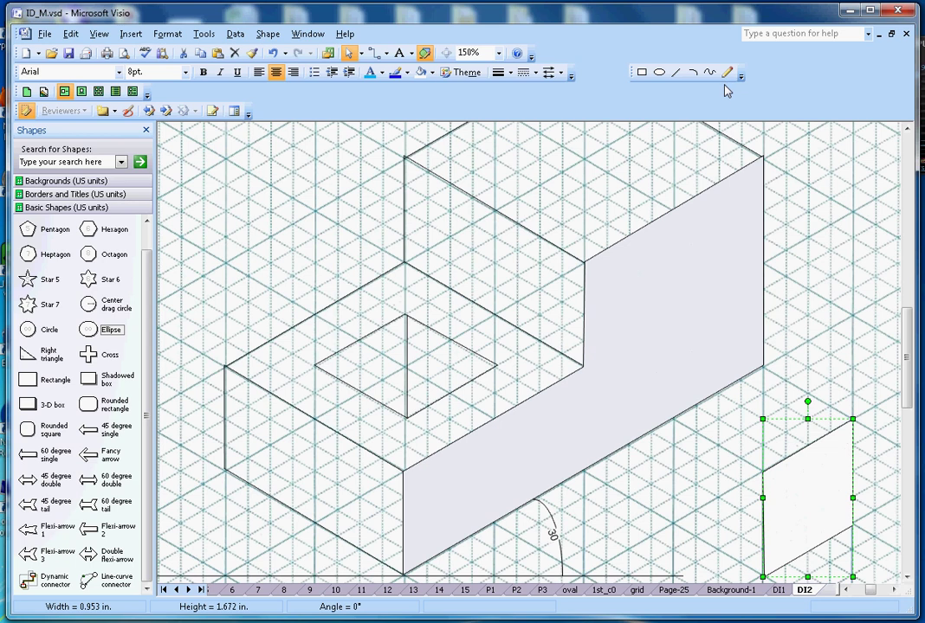
left_click(677, 73)
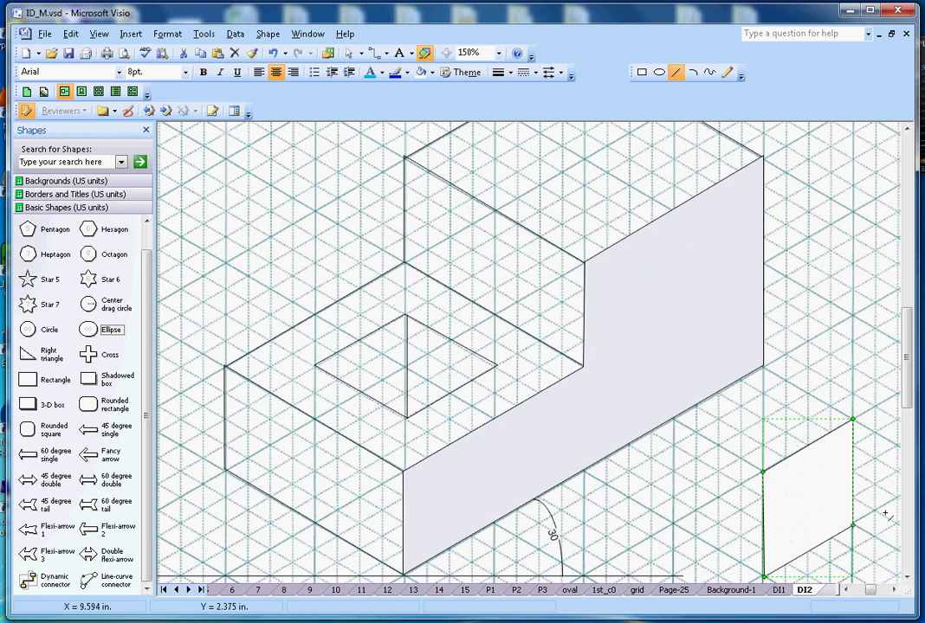
Draw construction lines inside the loose parallelogram joining its edge midpoints.
left_click_drag(909, 402, 909, 411)
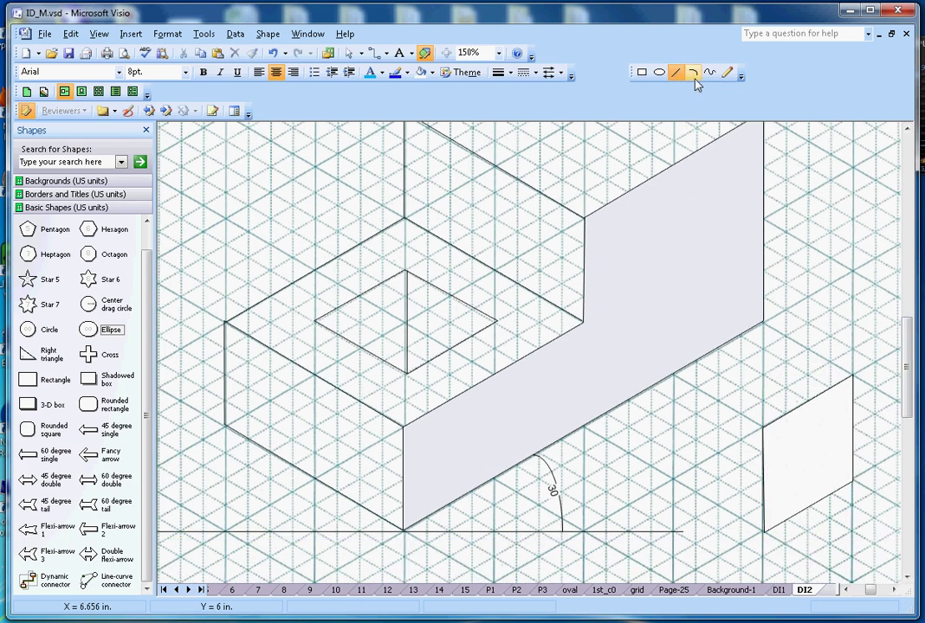
left_click_drag(852, 477, 808, 401)
left_click_drag(852, 478, 764, 478)
left_click_drag(763, 431, 807, 508)
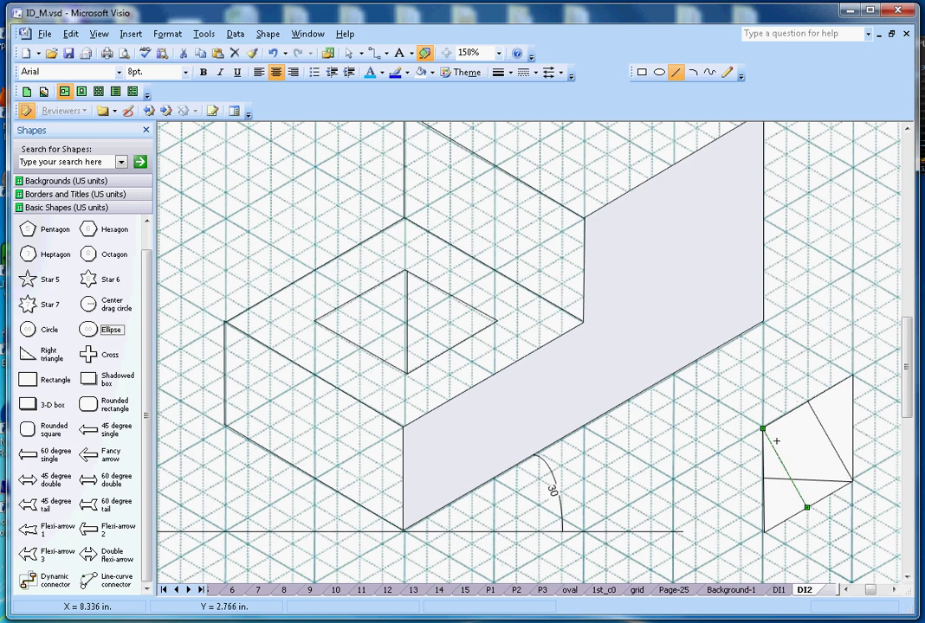
mouse_move(764, 431)
left_mouse_down()
mouse_move(856, 456)
mouse_move(863, 439)
left_mouse_up()
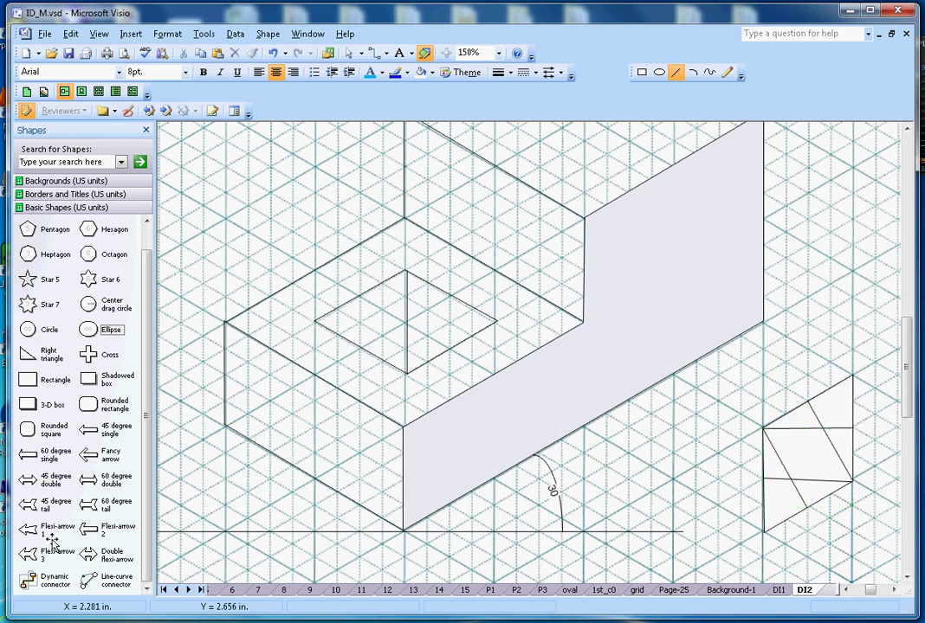
Add a curved arc and fit its ends and bulge between the parallelogram's top and left edges.
left_click_drag(100, 589, 684, 437)
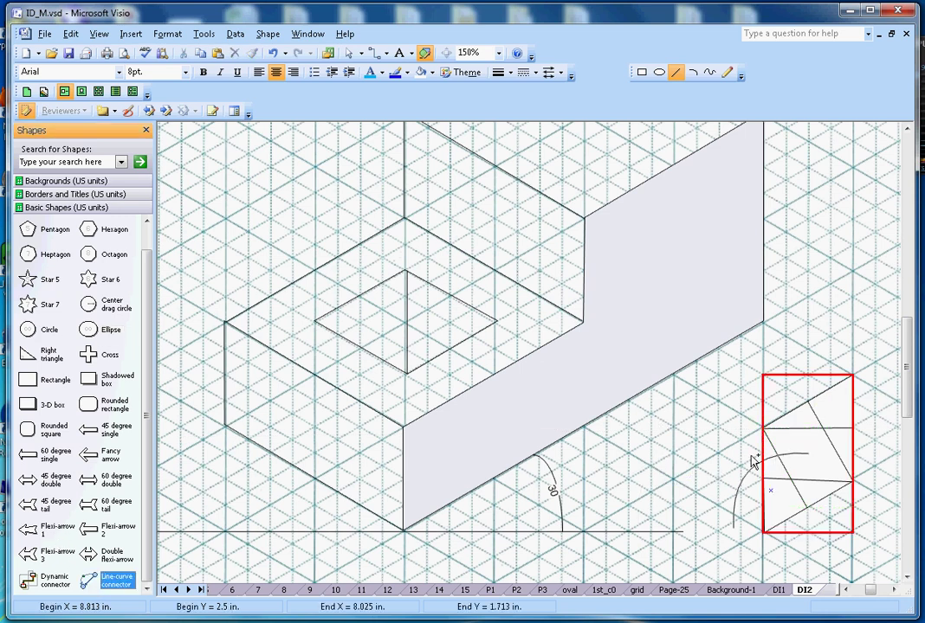
left_click(349, 54)
left_click_drag(721, 400, 817, 415)
mouse_move(657, 487)
left_mouse_down()
mouse_move(773, 491)
mouse_move(770, 439)
left_mouse_up()
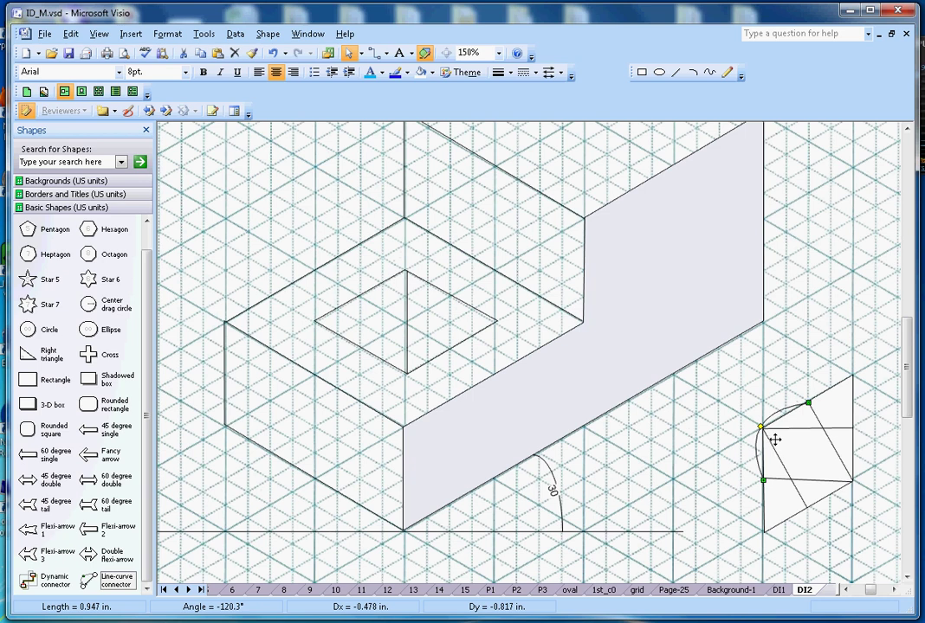
left_click(746, 446)
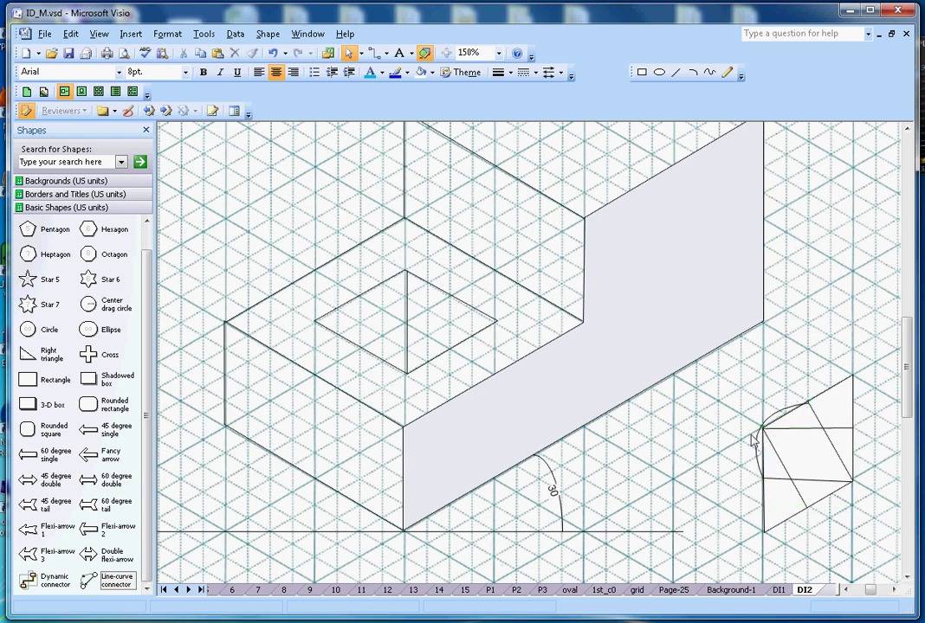
left_click_drag(761, 452, 768, 434)
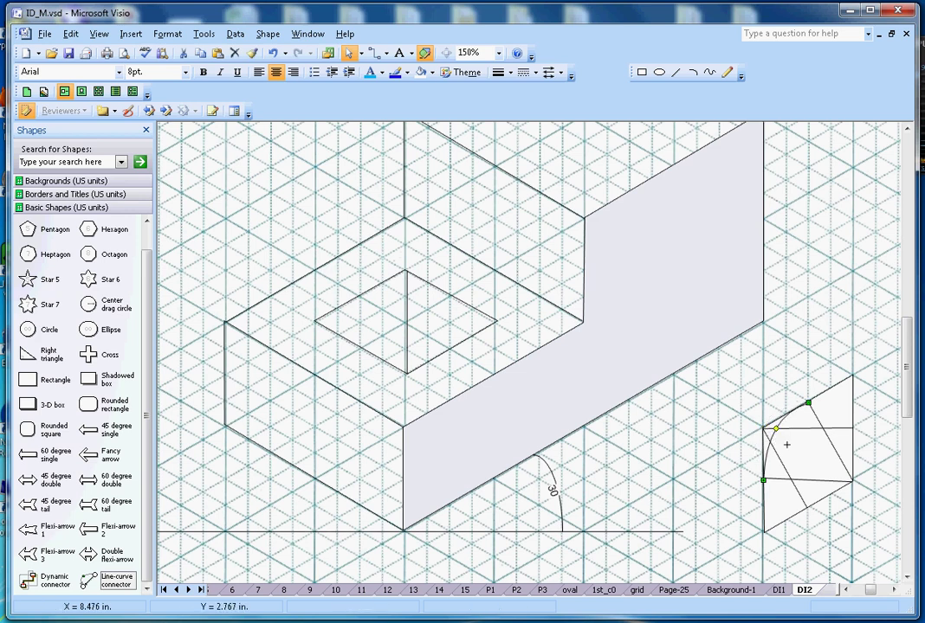
mouse_move(775, 428)
left_mouse_down()
mouse_move(775, 436)
mouse_move(776, 429)
left_mouse_up()
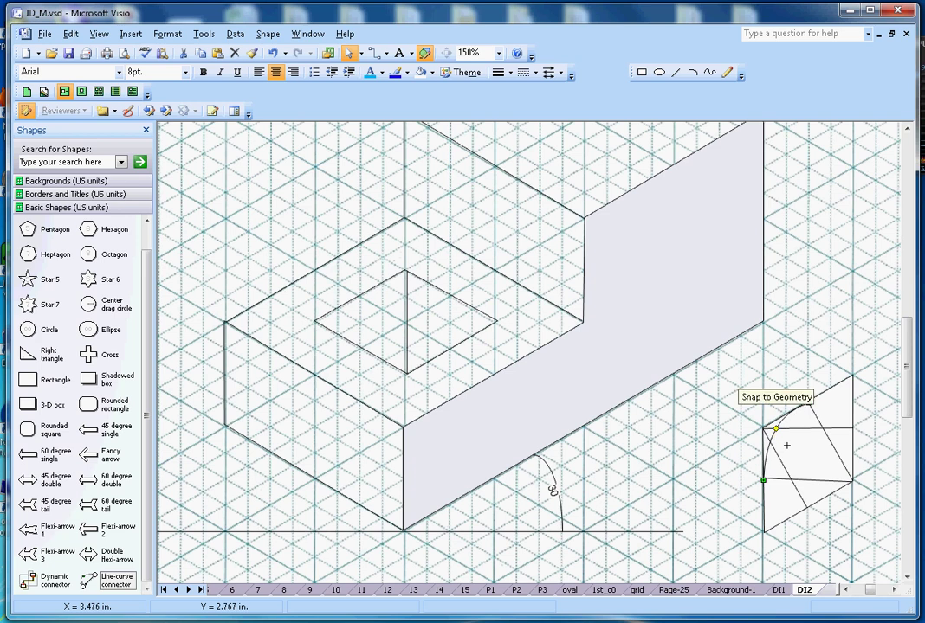
key("Escape")
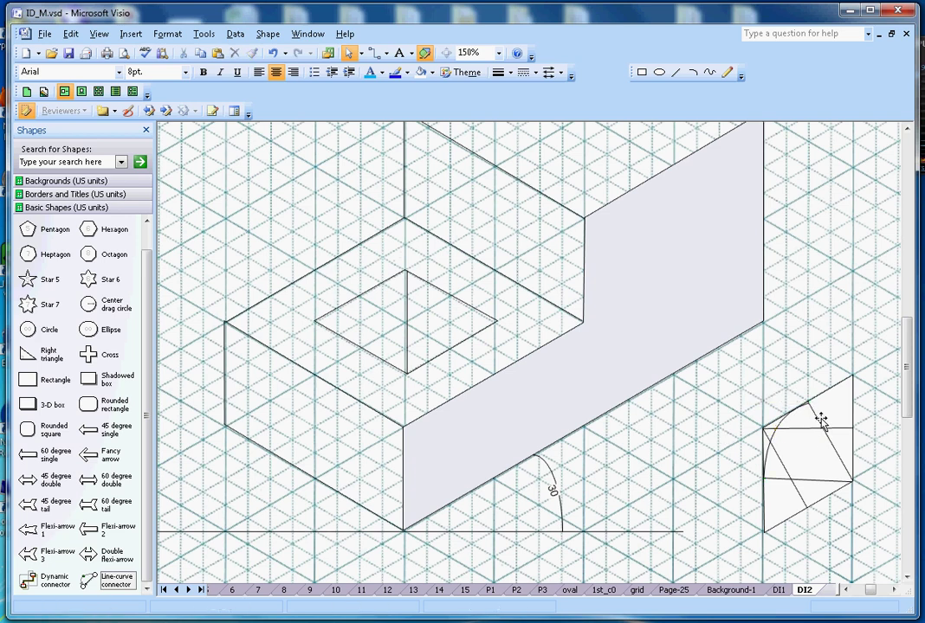
Add a second arc running to the right corner, bulging toward the upper right.
mouse_move(650, 474)
left_mouse_down()
mouse_move(724, 400)
mouse_move(857, 433)
left_mouse_up()
left_click_drag(659, 486, 819, 414)
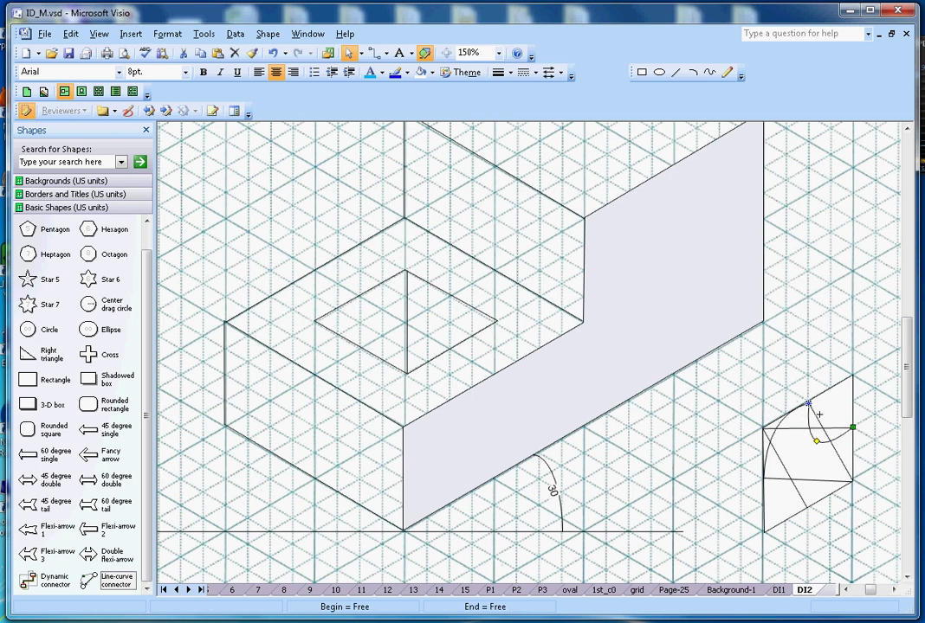
left_click_drag(824, 453, 848, 415)
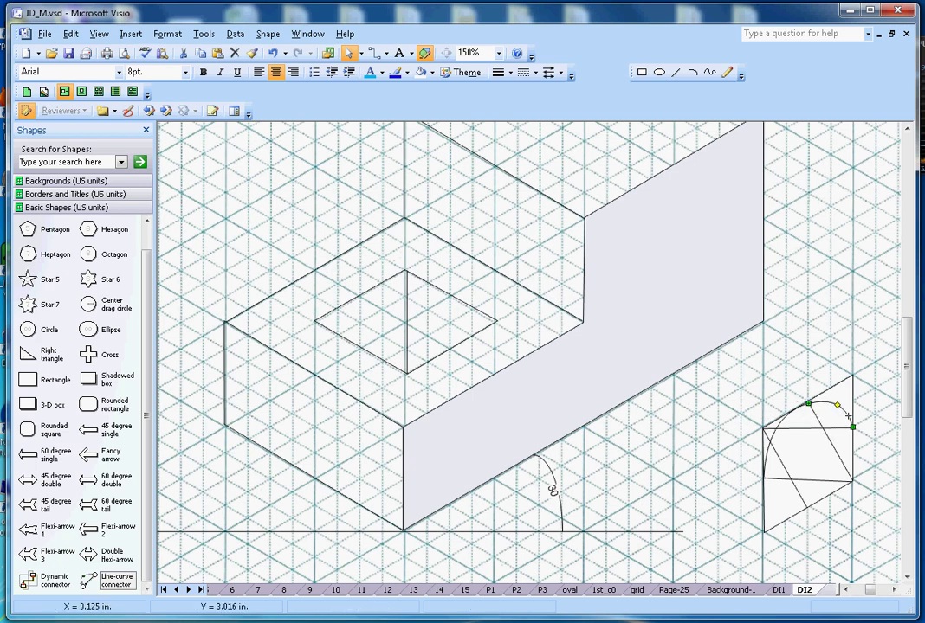
left_click(764, 376)
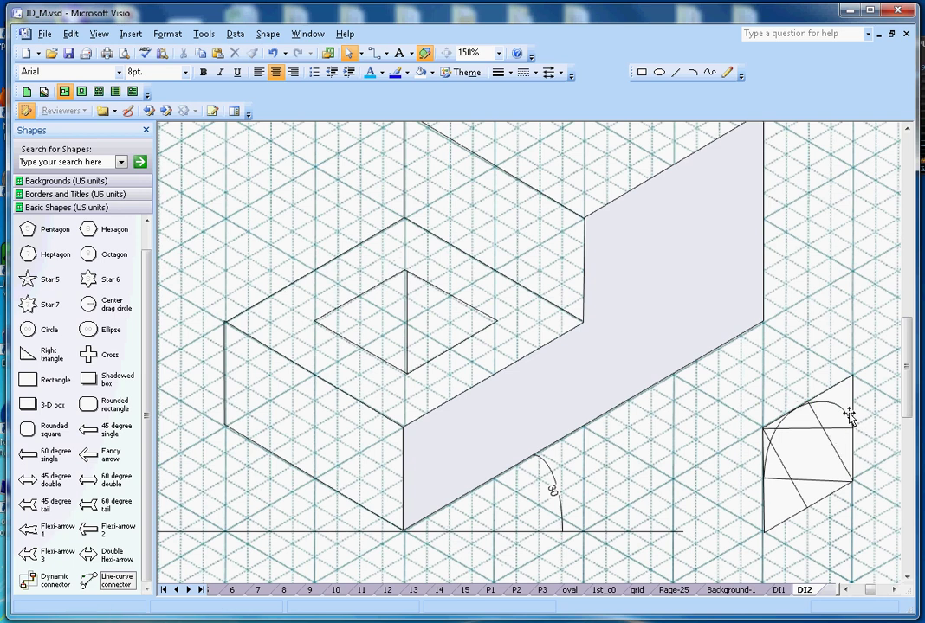
Drop an Ellipse from Basic Shapes into the parallelogram, shrink it and rotate it to the isometric face.
left_click(98, 585)
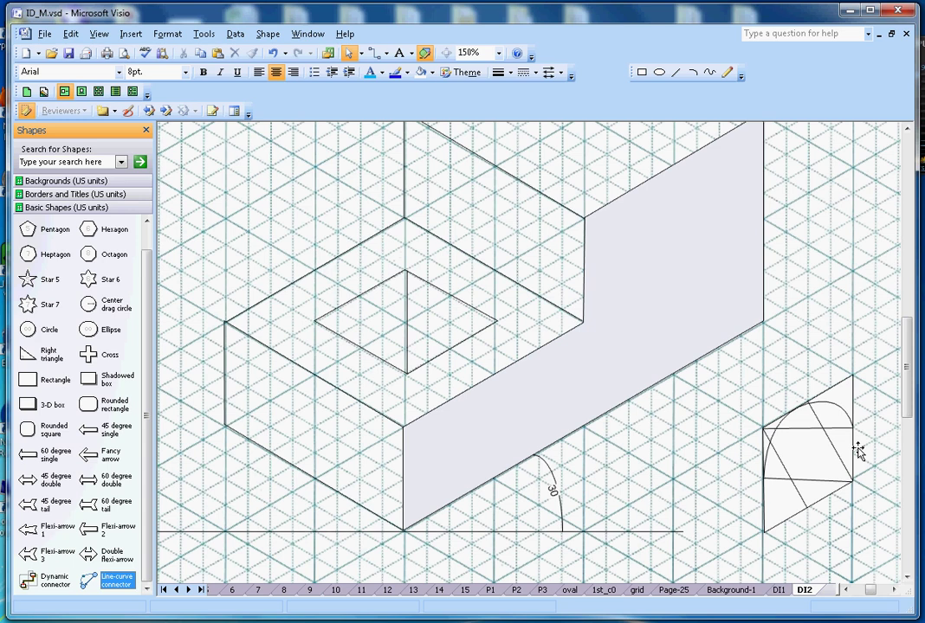
left_click(99, 335)
left_click_drag(99, 337, 658, 459)
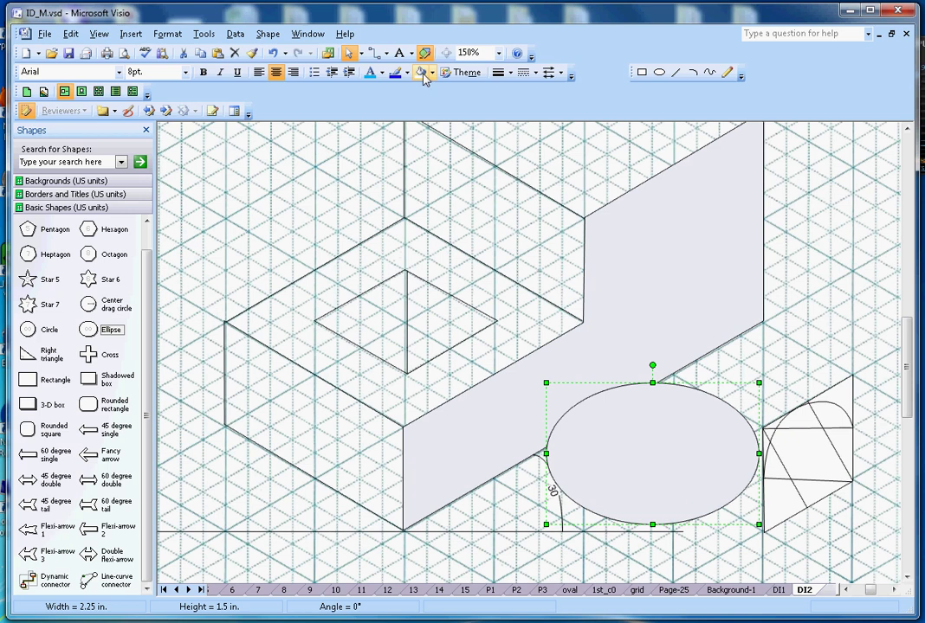
left_click_drag(758, 524, 645, 451)
mouse_move(596, 365)
left_mouse_down()
mouse_move(675, 400)
mouse_move(645, 438)
mouse_move(619, 440)
mouse_move(804, 473)
left_mouse_up()
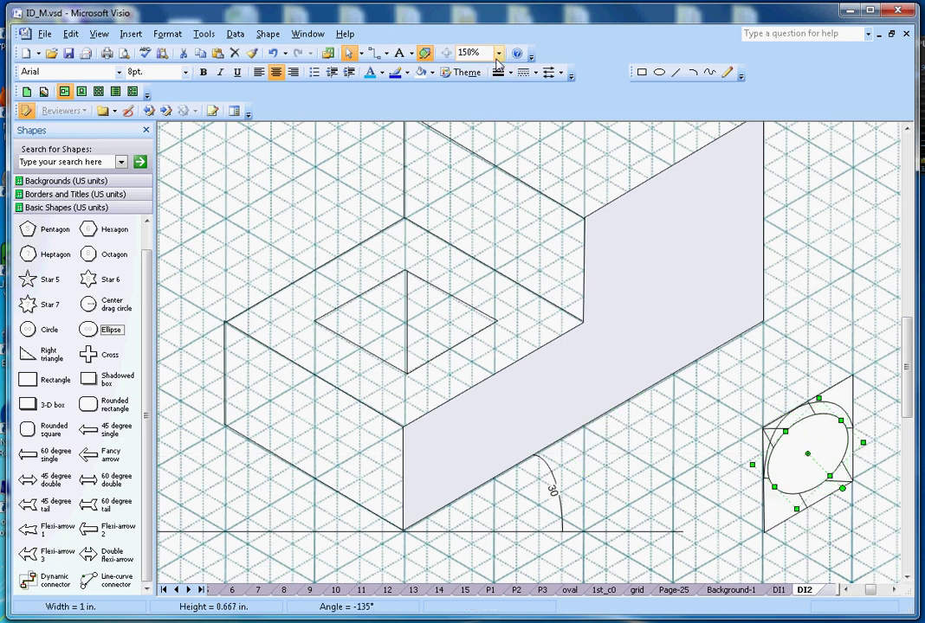
Zoom to 200%, then move the ellipse up-left and make it taller and wider.
left_click(499, 53)
left_click(472, 82)
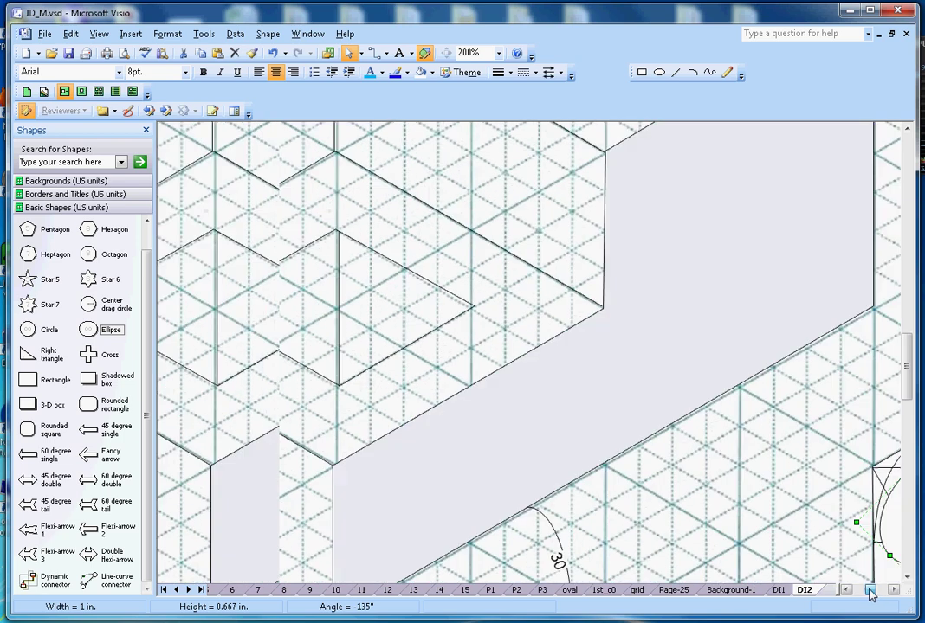
left_click(871, 590)
left_click(871, 590)
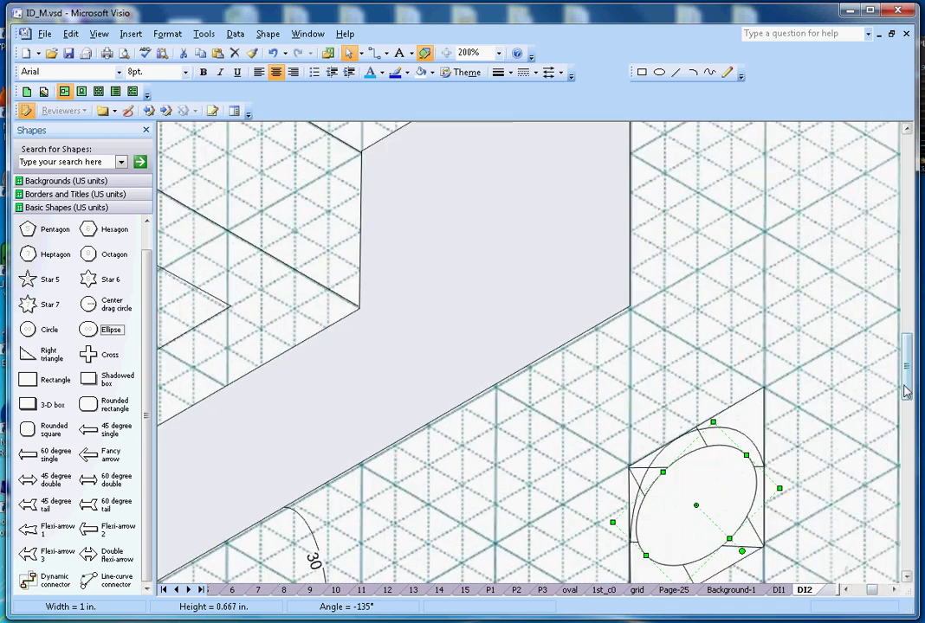
scroll(906, 400, "down", 2)
scroll(905, 401, "down", 2)
left_click_drag(742, 422, 750, 433)
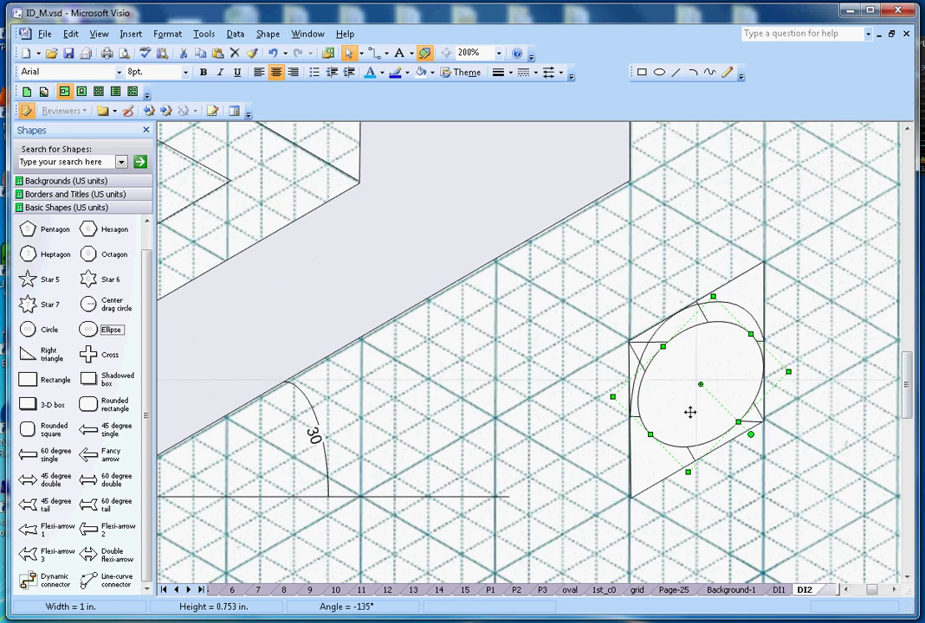
left_click_drag(690, 414, 681, 398)
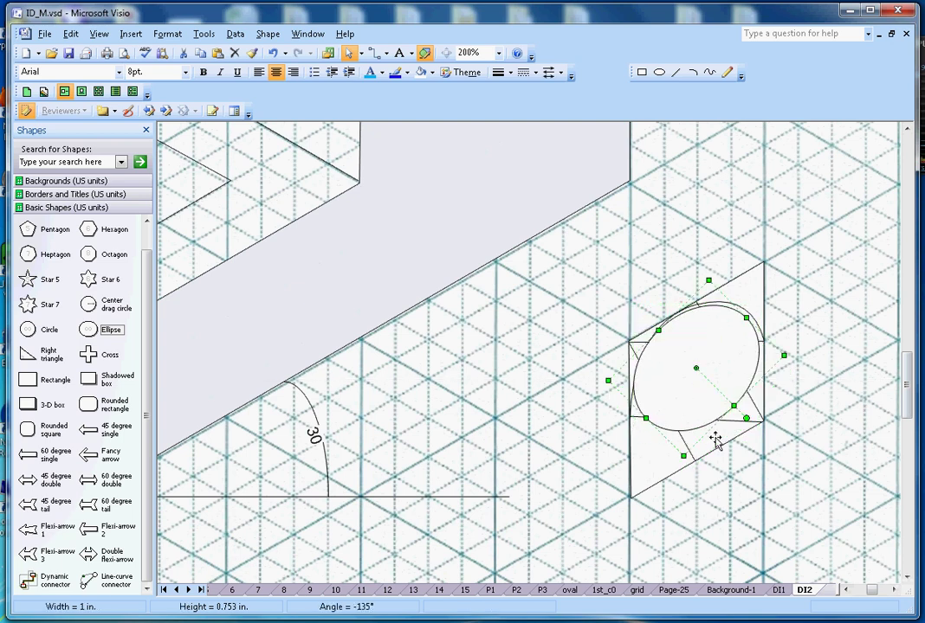
left_click_drag(746, 422, 740, 435)
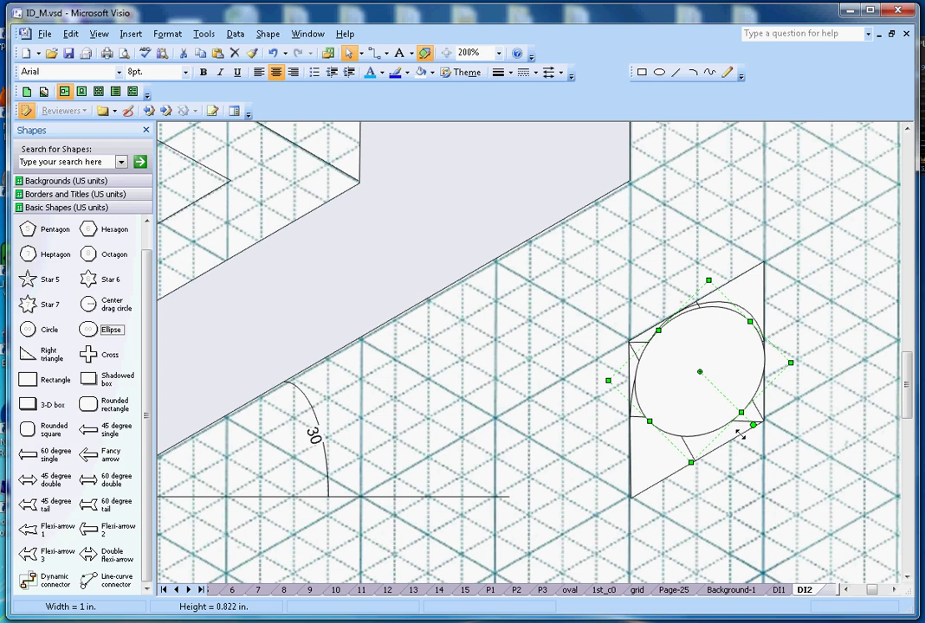
left_click_drag(651, 424, 656, 444)
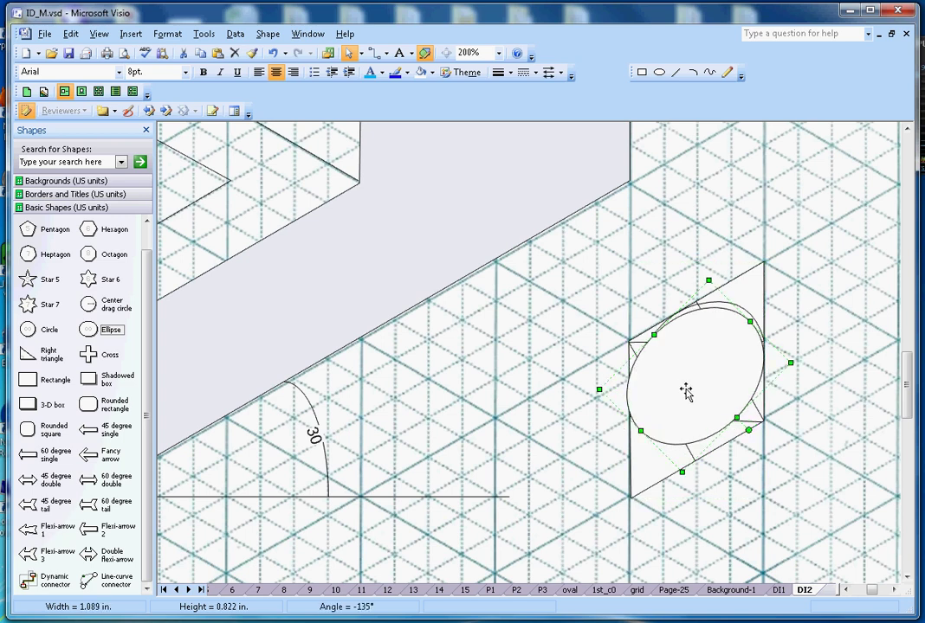
Undo the accidental rotation of the parallelogram group with Edit > Undo.
left_click(685, 392)
left_click_drag(695, 245, 695, 256)
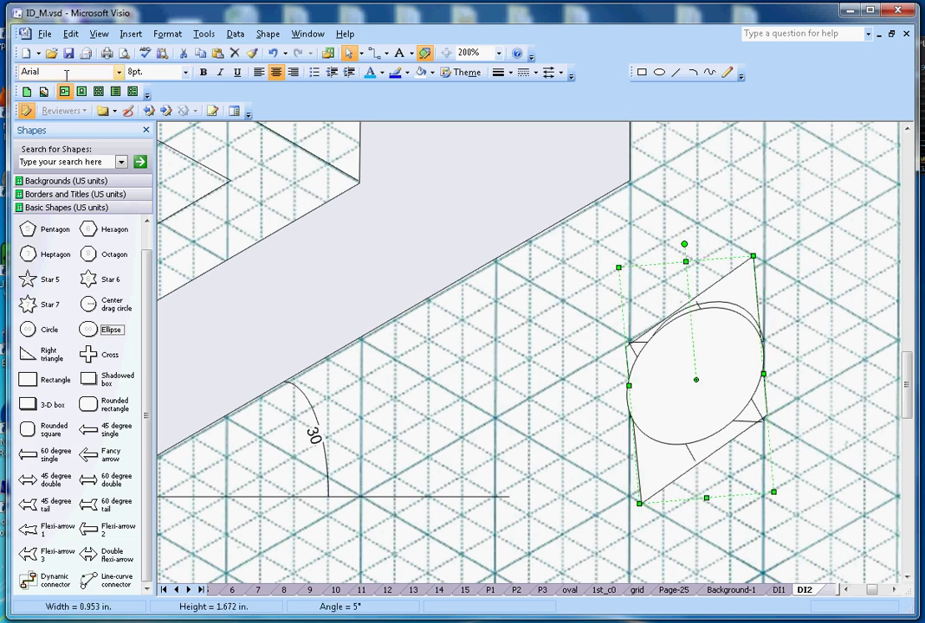
left_click(71, 34)
left_click(87, 50)
Rotate the ellipse to -120° and refit it, slightly enlarged, inside the parallelogram.
left_click(683, 374)
left_click_drag(683, 374, 501, 417)
key("Escape")
left_click(558, 379)
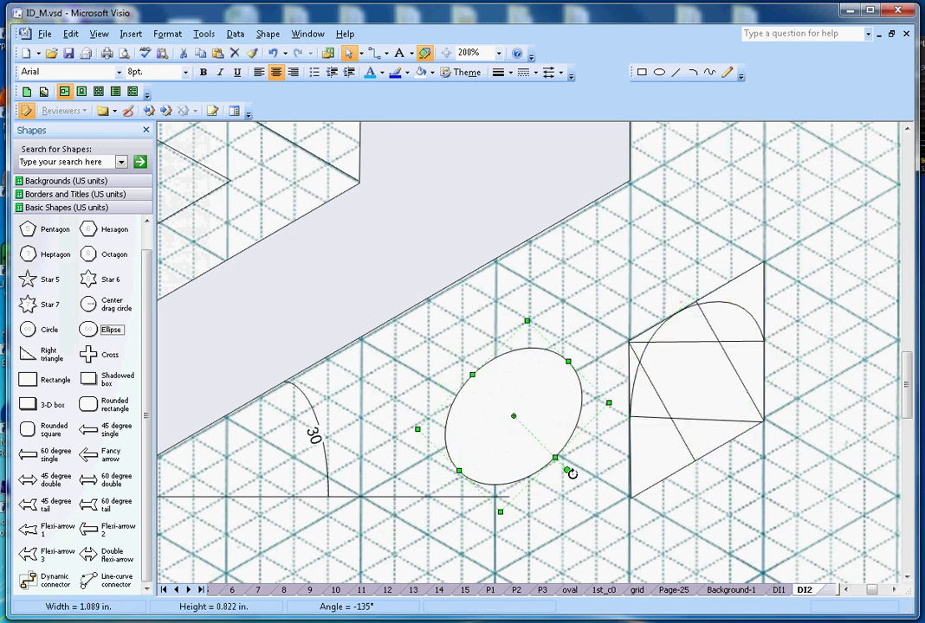
left_click_drag(568, 472, 576, 466)
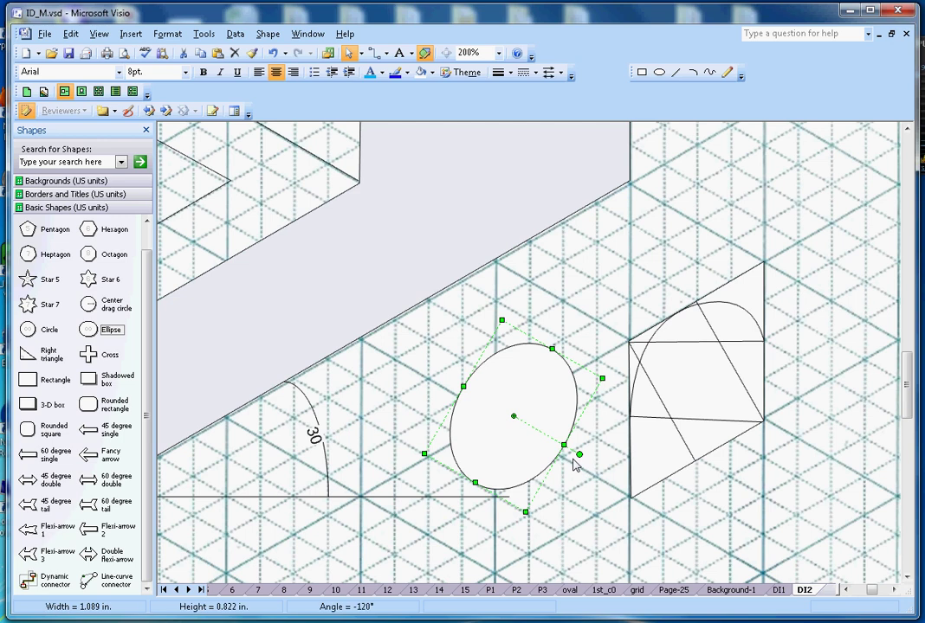
left_click_drag(517, 463, 701, 427)
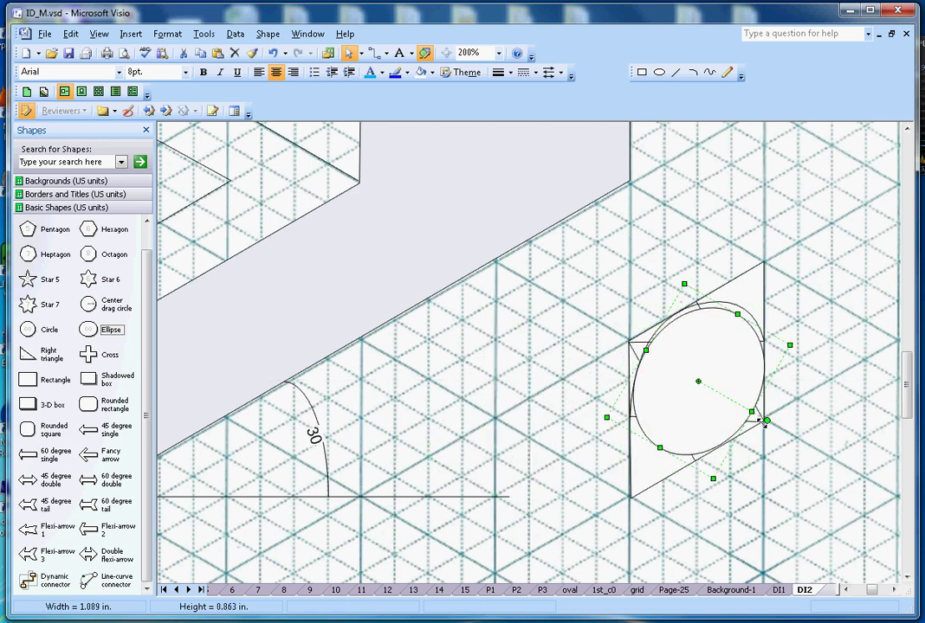
left_click_drag(646, 350, 649, 364)
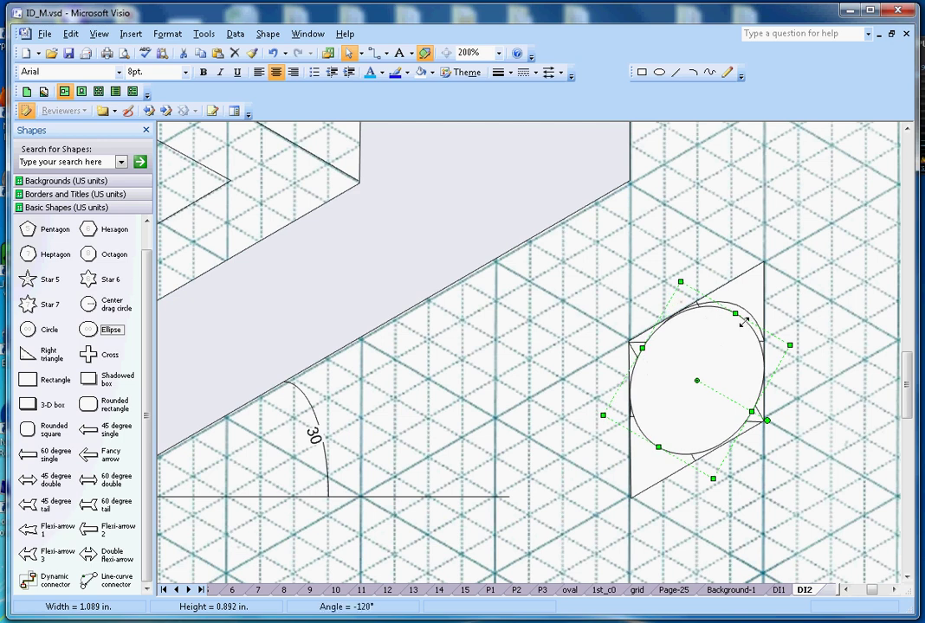
left_click(811, 333)
left_click(667, 404)
Move the fitted ellipse onto the block's grey side face as the hole.
left_click_drag(703, 413, 506, 241)
scroll(550, 441, "up", 3)
scroll(550, 442, "up", 3)
scroll(554, 456, "down", 2)
left_click_drag(547, 464, 536, 343)
left_click(726, 368)
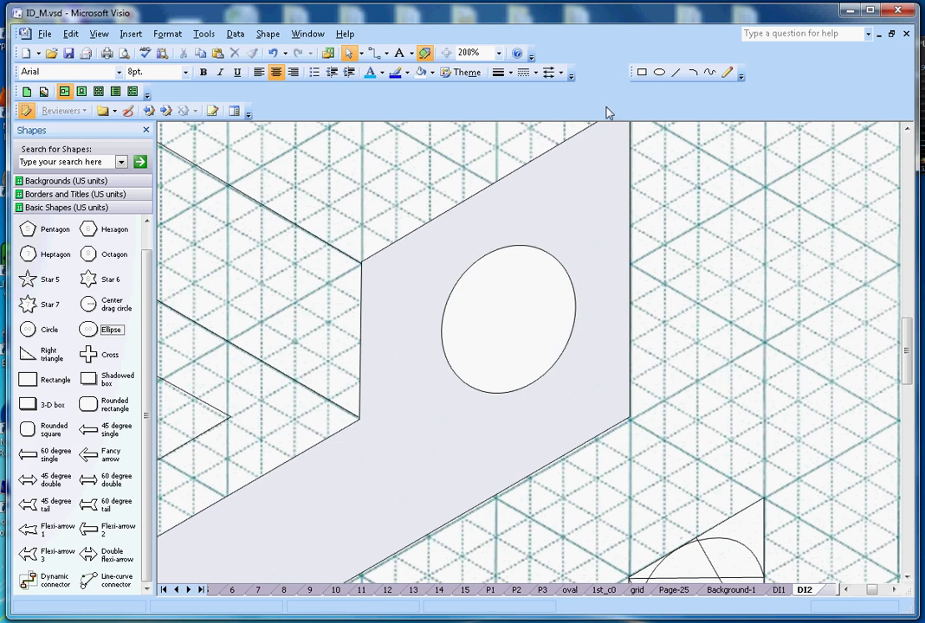
At 100% zoom, cut the construction lines and arcs from the small parallelogram.
left_click(499, 53)
left_click(472, 97)
left_click_drag(541, 437, 688, 557)
right_click(643, 499)
left_click(691, 376)
Move the stripped parallelogram up and to the right beside the block.
scroll(584, 397, "down", 1)
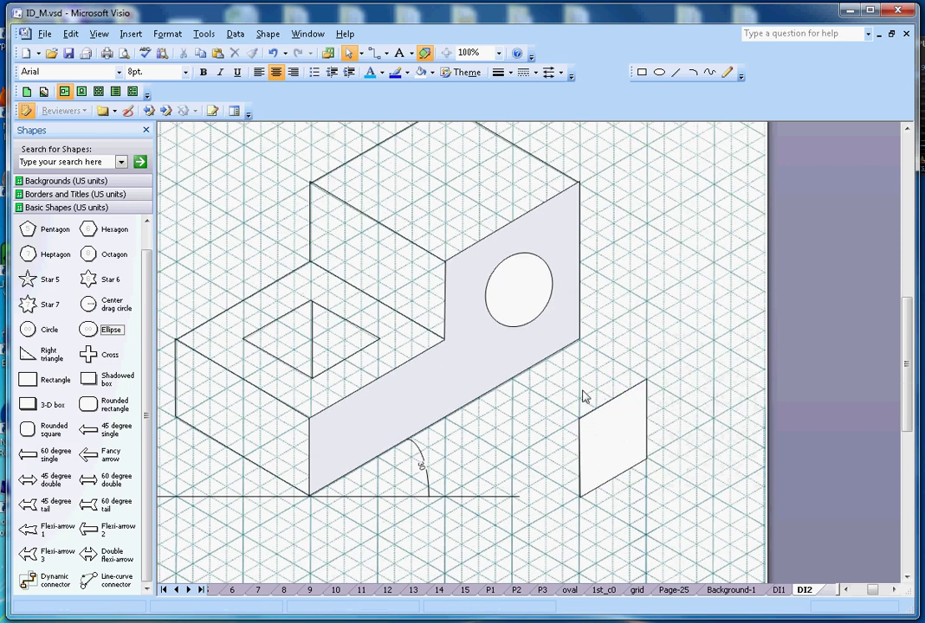
left_click(611, 437)
left_click(701, 491)
mouse_move(630, 464)
left_mouse_down()
mouse_move(540, 321)
mouse_move(684, 390)
left_mouse_up()
Delete the leftover parallelogram and keep the view at 100% zoom.
right_click(680, 383)
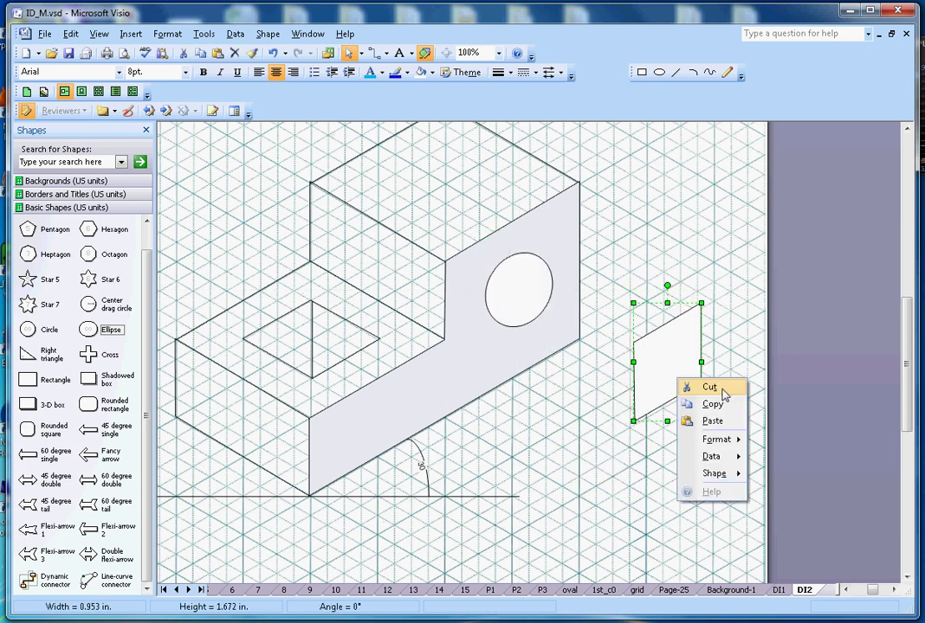
key("Delete")
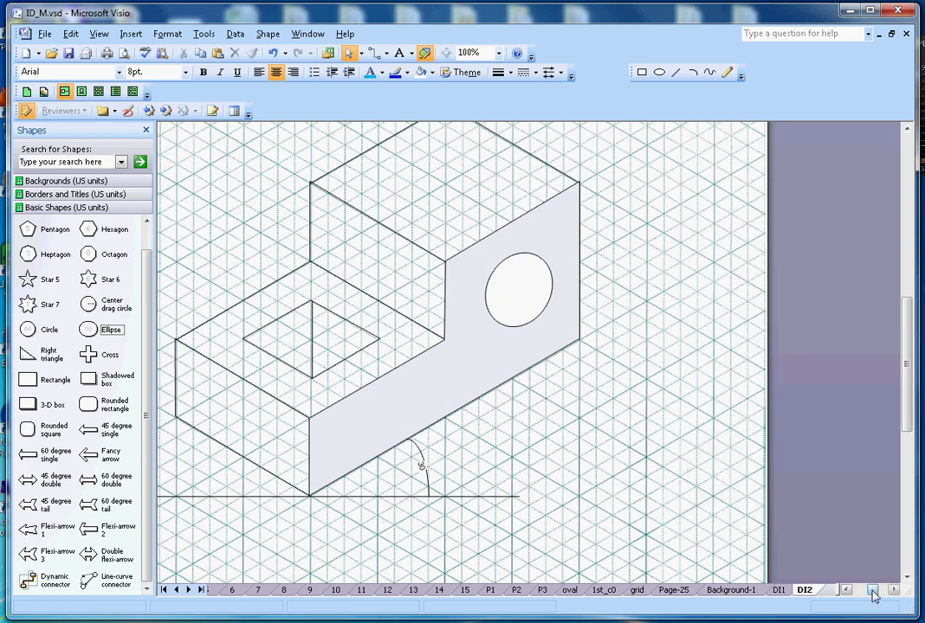
left_click_drag(873, 595, 869, 595)
left_click(499, 53)
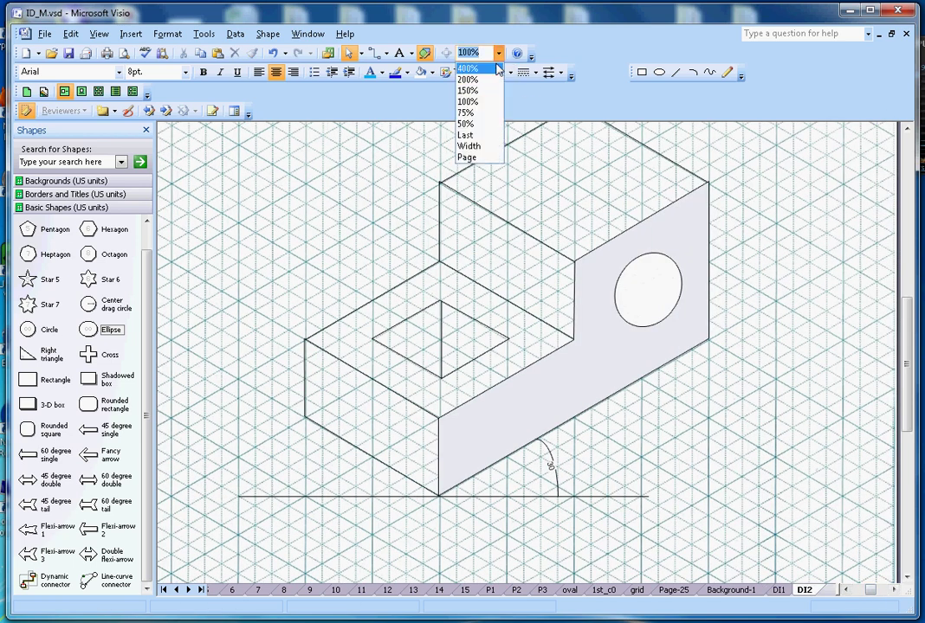
left_click(480, 106)
left_click_drag(911, 340, 911, 327)
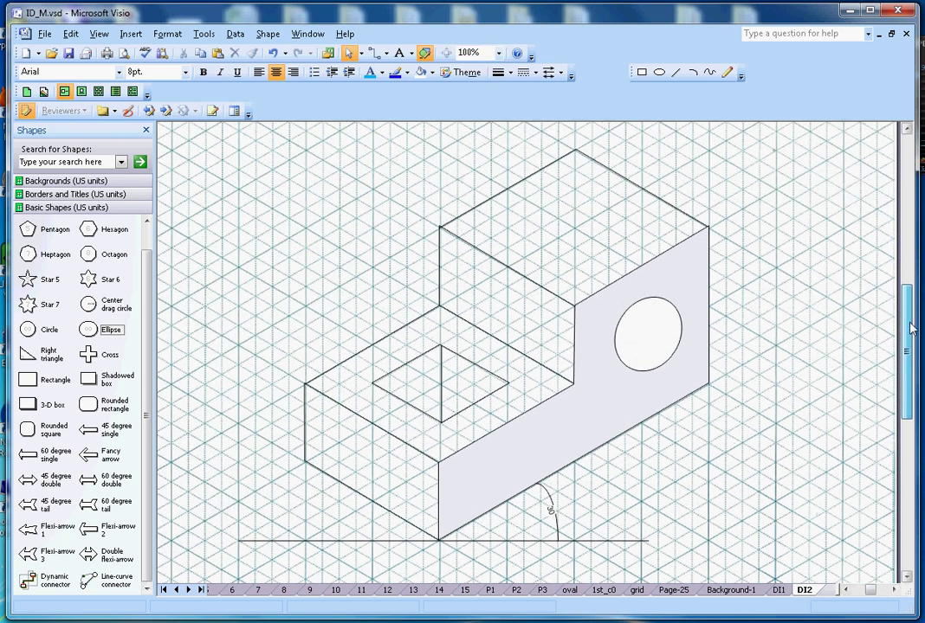